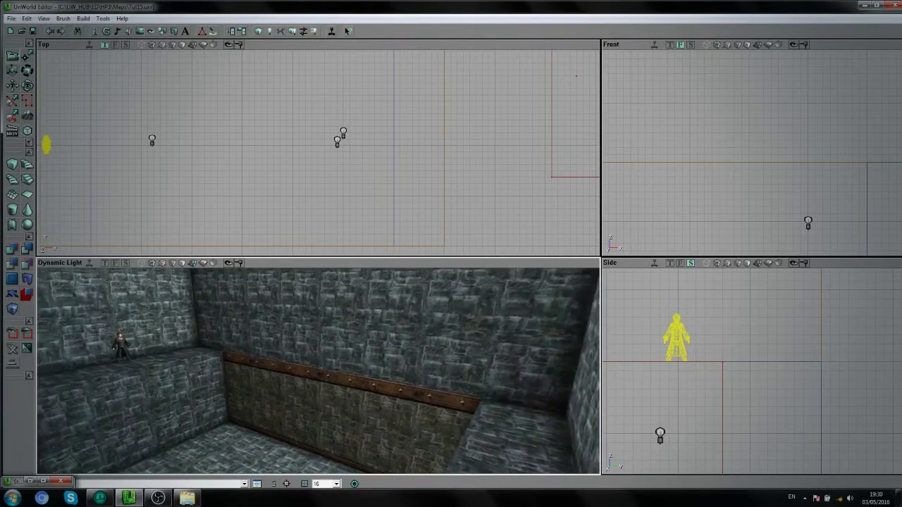
Step: Examine the room's two raised ledges, the lowered floor between them and the character from several angles
left_click_drag(360, 370, 368, 409)
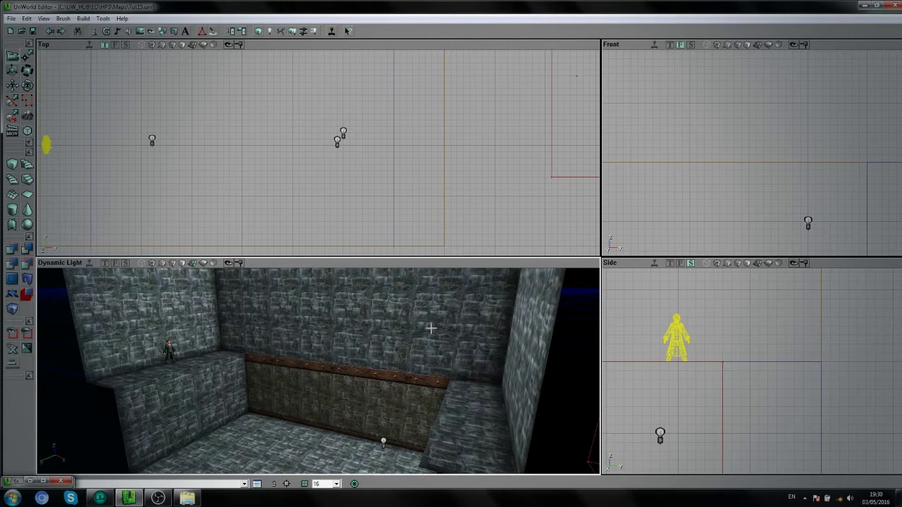
mouse_move(431, 328)
right_mouse_down()
mouse_move(395, 328)
mouse_move(451, 316)
mouse_move(429, 325)
right_mouse_up()
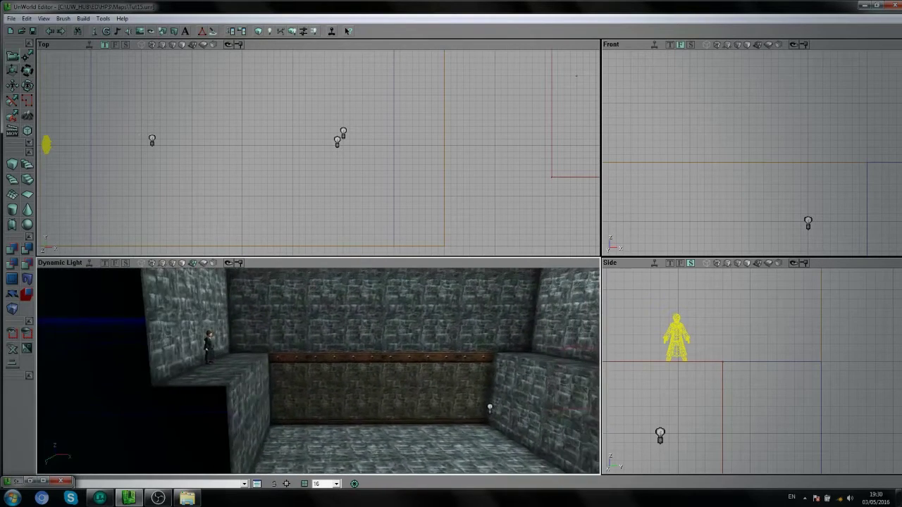
left_click_drag(428, 325, 366, 313)
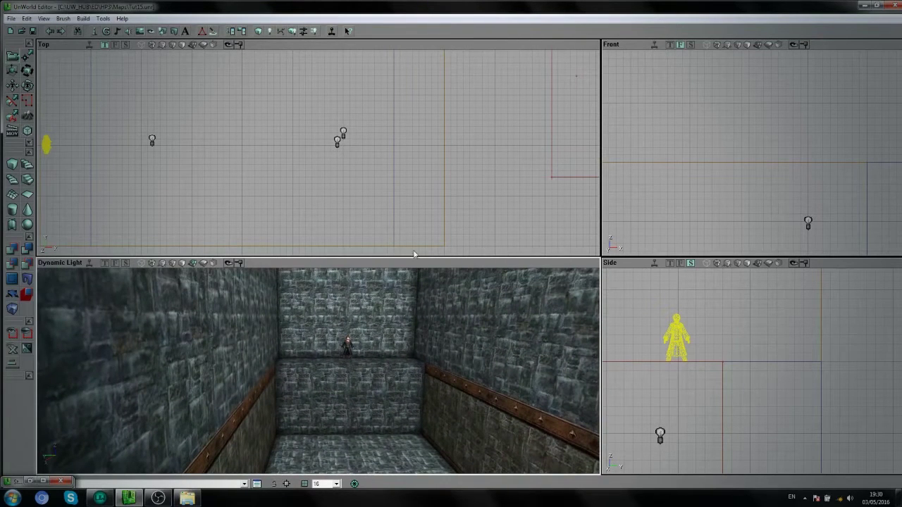
right_click_drag(356, 322, 361, 346)
left_click_drag(356, 323, 370, 300)
right_click_drag(356, 322, 360, 346)
left_click_drag(356, 322, 358, 365)
right_click_drag(356, 322, 385, 296)
left_click_drag(356, 322, 356, 359)
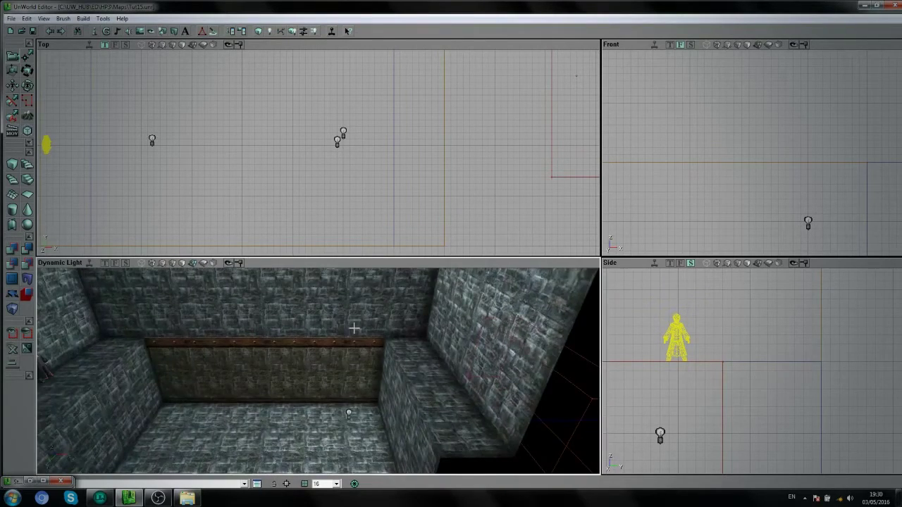
right_click_drag(303, 334, 275, 325)
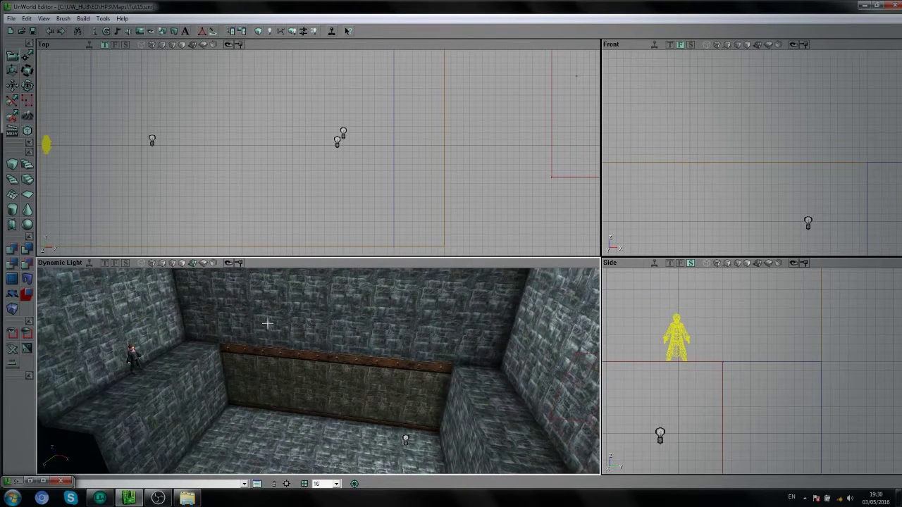
left_click_drag(268, 324, 274, 324)
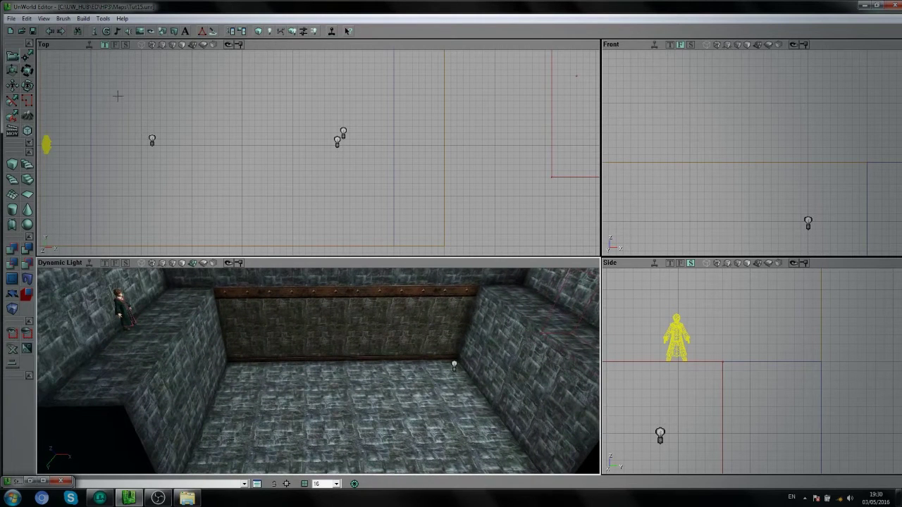
Step: Load the static mesh package HP3_Gameplay_SM.usx and keep CR_float_platform_SM from the Spells_Objects group as the current mesh
left_click(175, 32)
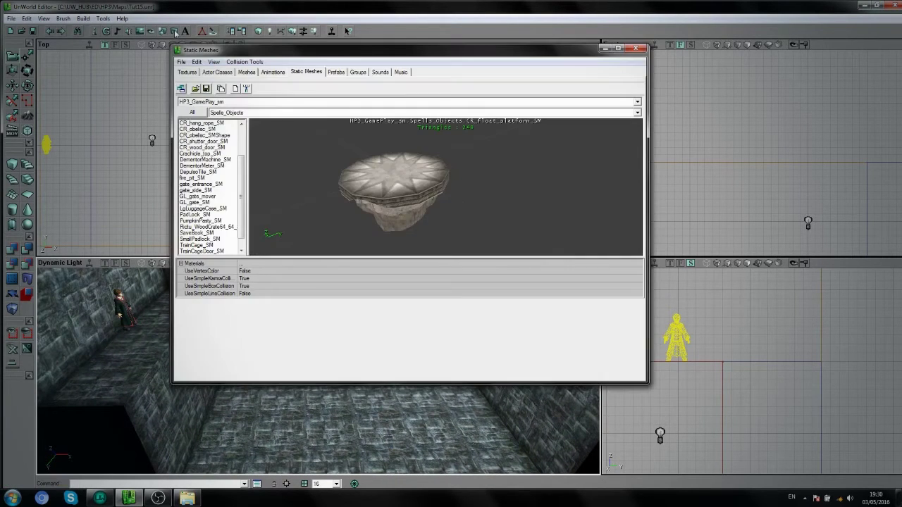
left_click(196, 88)
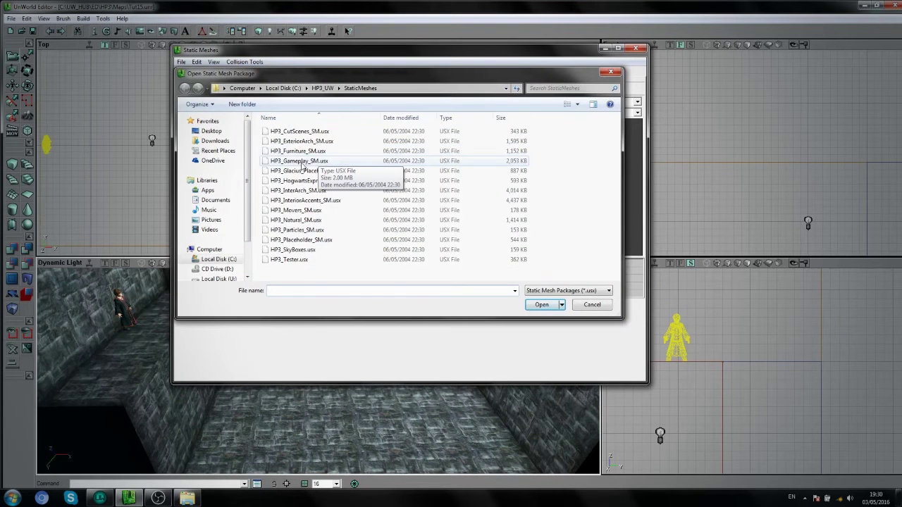
double_click(334, 163)
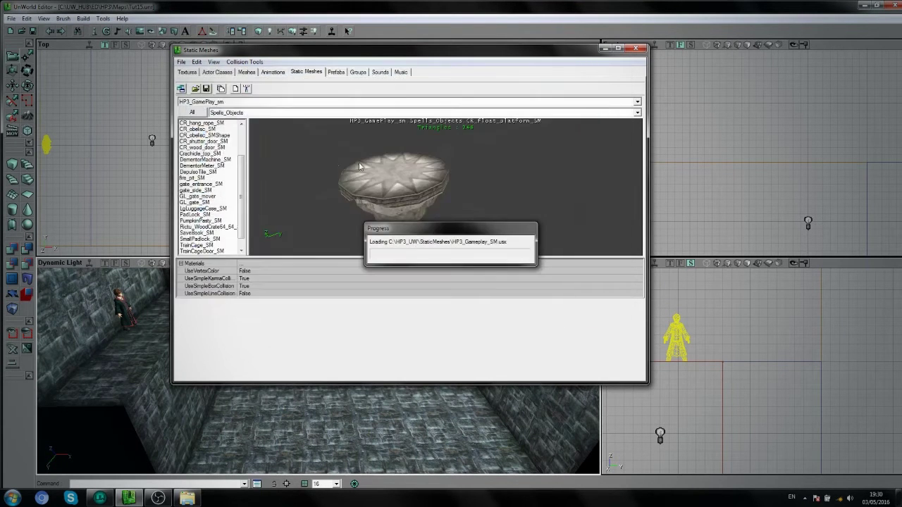
left_click(246, 114)
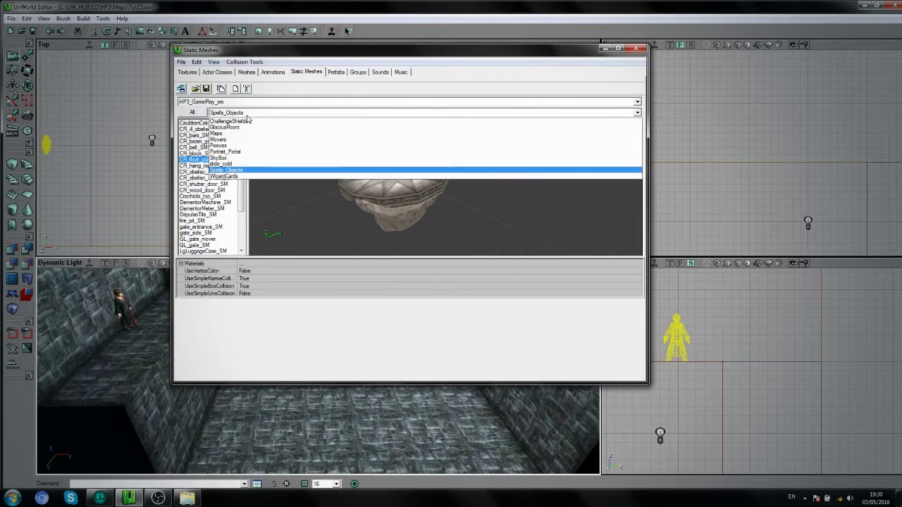
left_click(238, 172)
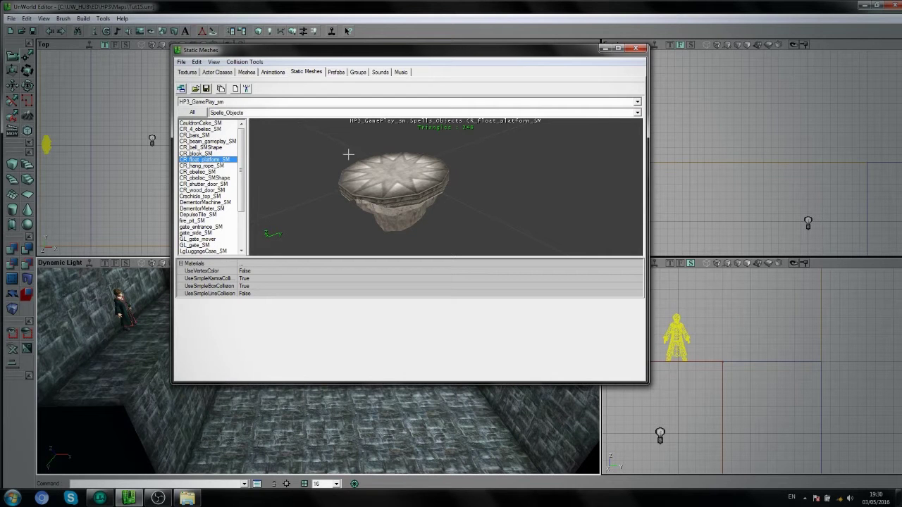
left_click(605, 50)
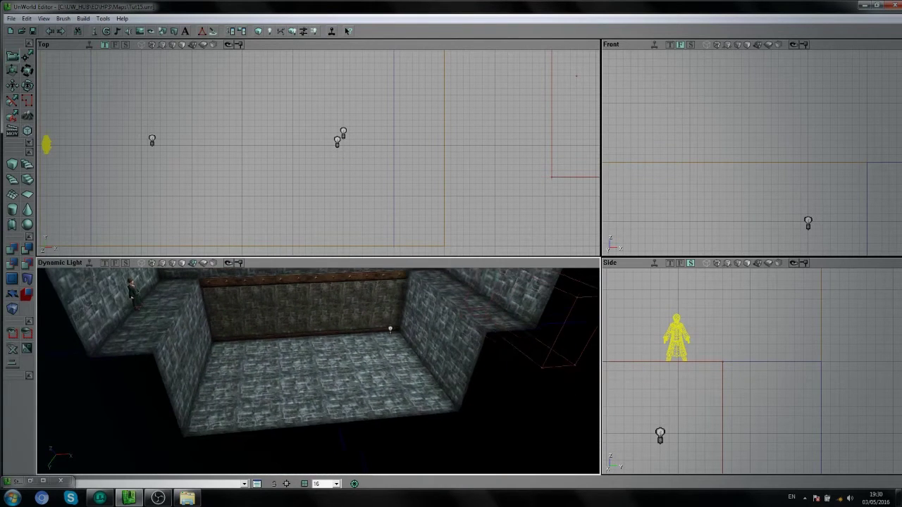
Step: Add the CR_float_platform_SM static mesh on the lowered floor between the two ledges
right_click_drag(444, 348, 456, 334)
right_click_drag(394, 386, 482, 365)
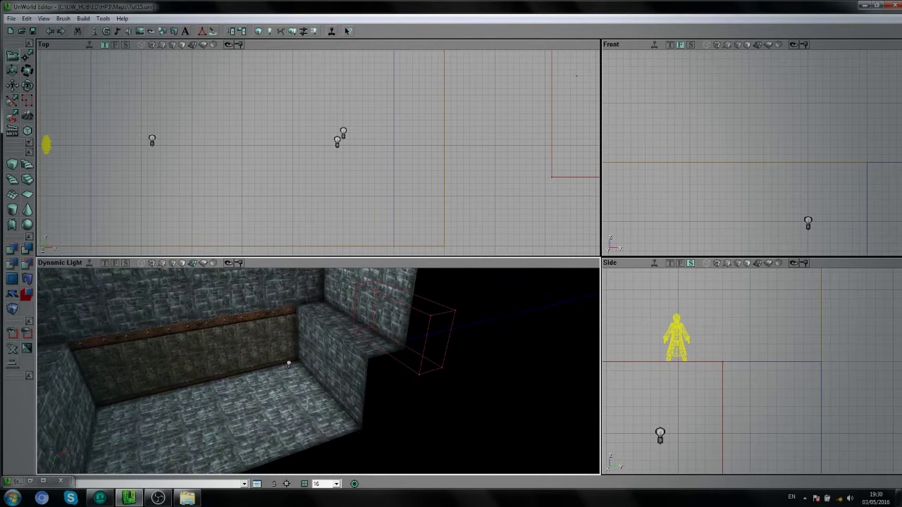
right_click(263, 407)
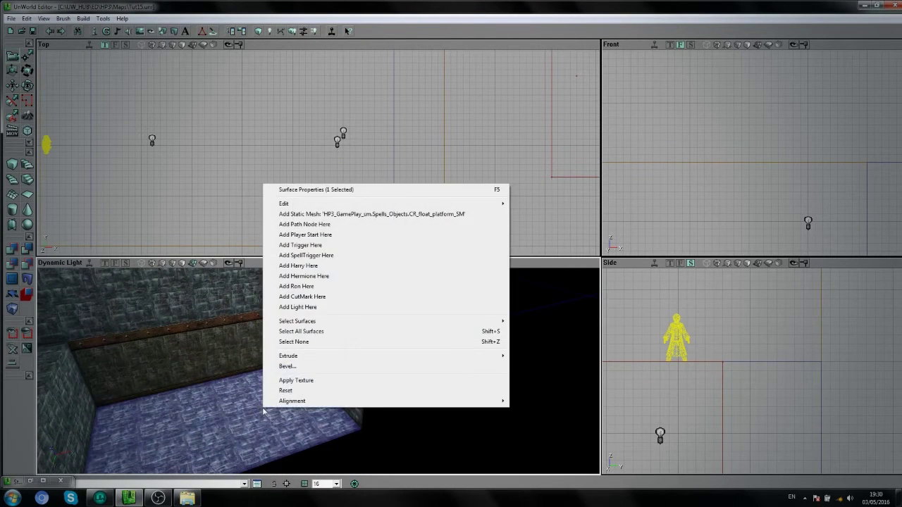
left_click(347, 214)
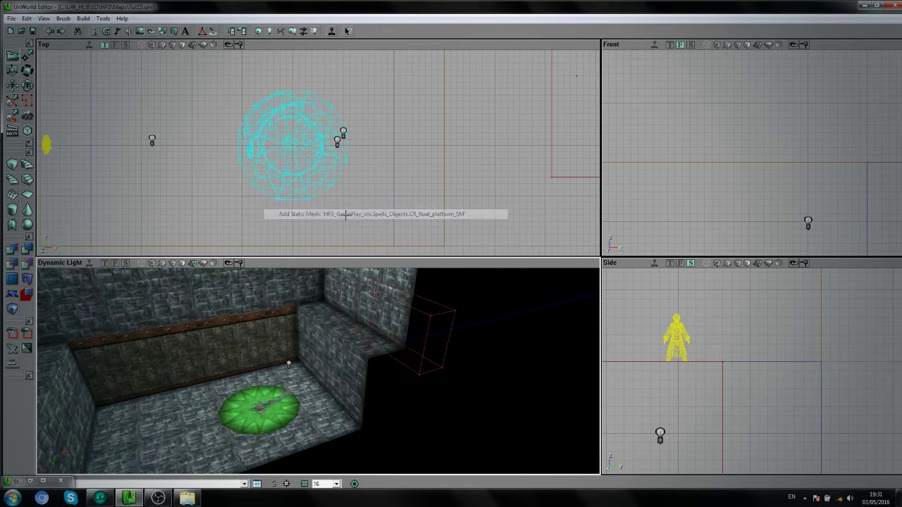
Step: Raise the platform mesh off the floor to just below the height of the ledges and select it
left_click_drag(298, 377, 298, 349, "ctrl")
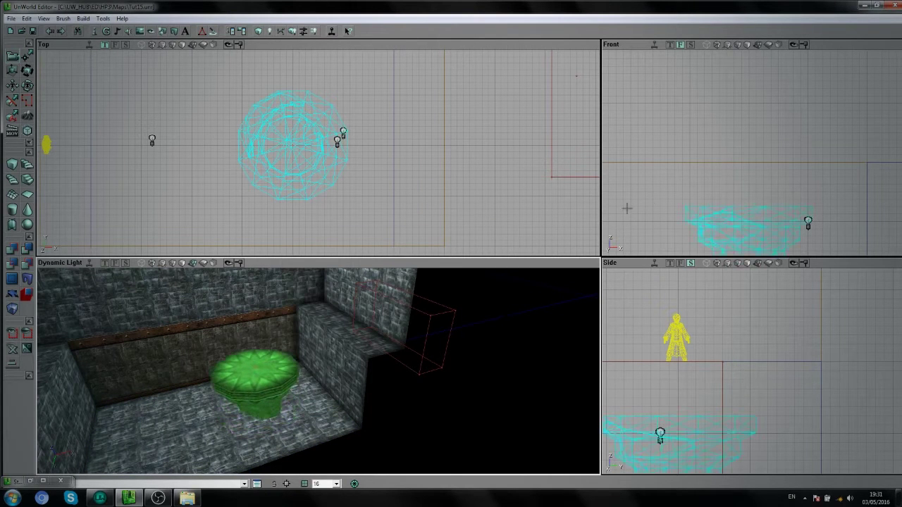
mouse_move(669, 190)
left_mouse_down()
mouse_move(668, 247)
mouse_move(660, 175)
left_mouse_up()
left_click_drag(303, 303, 282, 383)
left_click(395, 431)
left_click(277, 366)
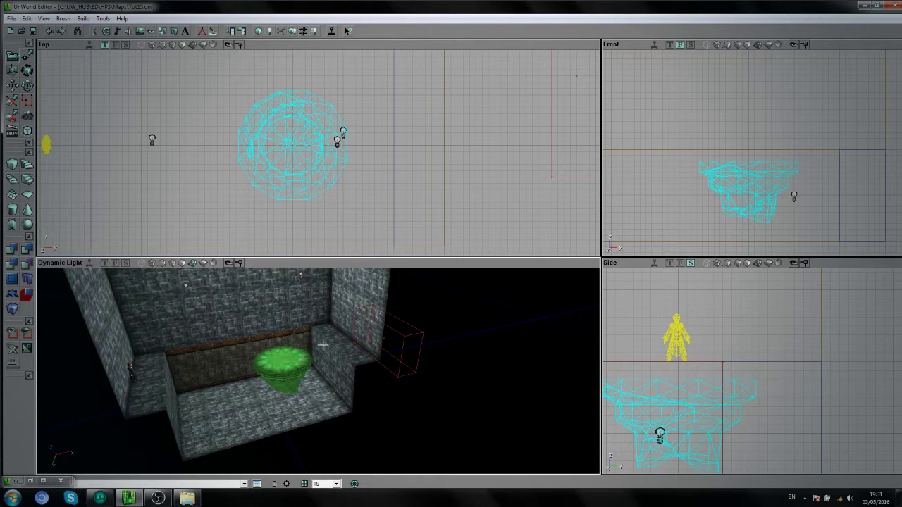
Step: Create a mover from the selected platform mesh and delete the original static mesh
left_click(12, 296)
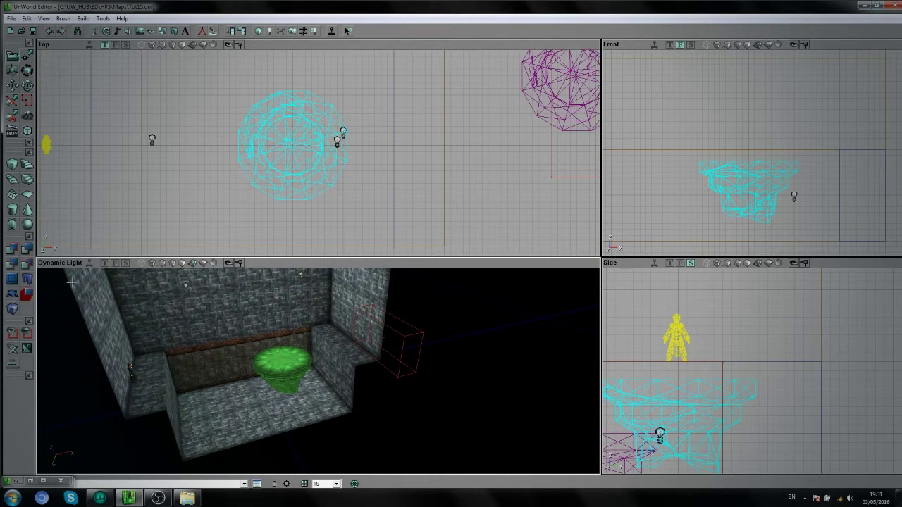
left_click(237, 194)
left_click(283, 146)
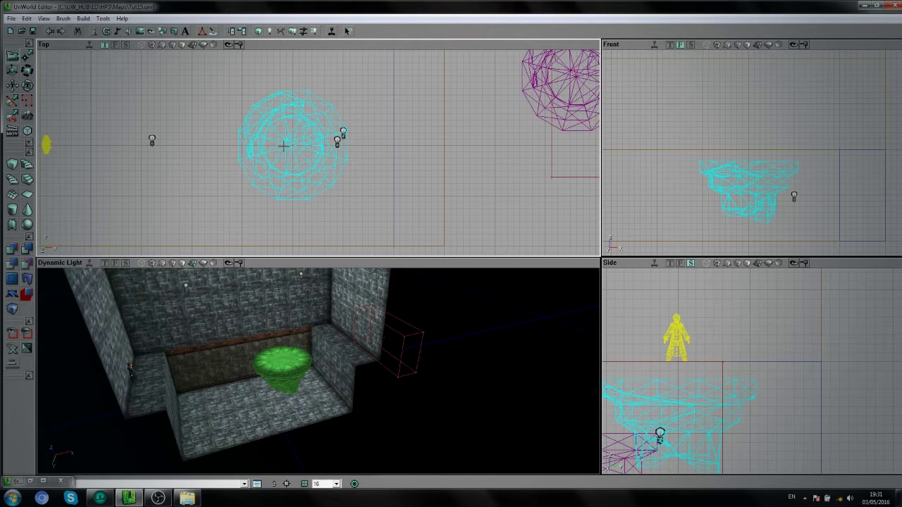
key("Delete")
Step: Move the platform mover into the room beside the ledge opposite the character and raise it above ledge height
left_click_drag(275, 149, 241, 189)
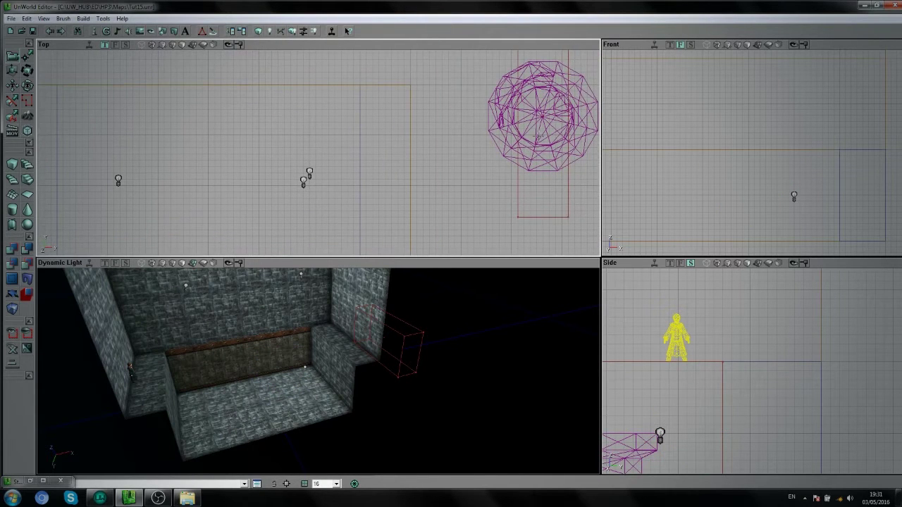
left_click(562, 96)
mouse_move(562, 96)
left_mouse_down("ctrl")
mouse_move(367, 154)
mouse_move(309, 160)
left_mouse_up("ctrl")
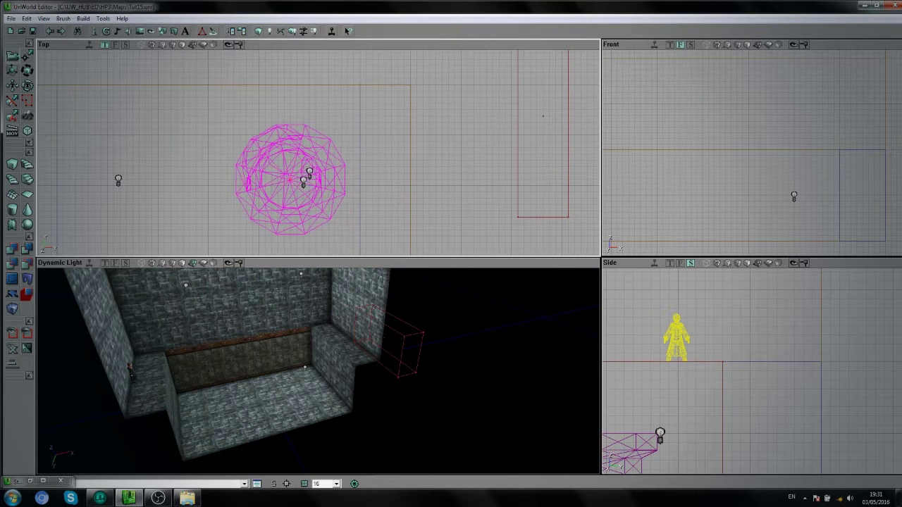
left_click(897, 91)
left_click_drag(777, 224, 782, 129, "ctrl")
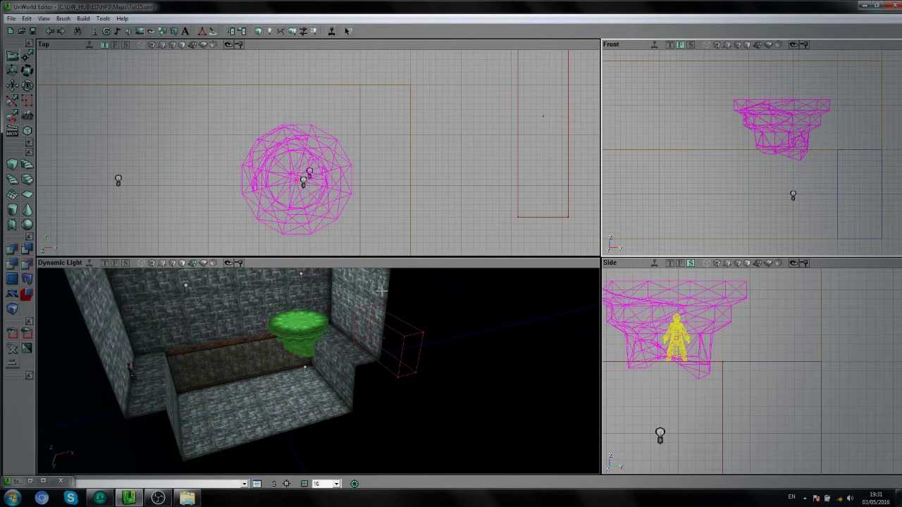
mouse_move(329, 330)
left_mouse_down()
mouse_move(323, 353)
mouse_move(326, 329)
left_mouse_up()
mouse_move(325, 240)
left_mouse_down()
mouse_move(325, 212)
mouse_move(316, 252)
left_mouse_up()
Step: Switch the platform mover to Key 1 and move it straight across the gap to the character's ledge
left_click_drag(266, 363, 276, 384)
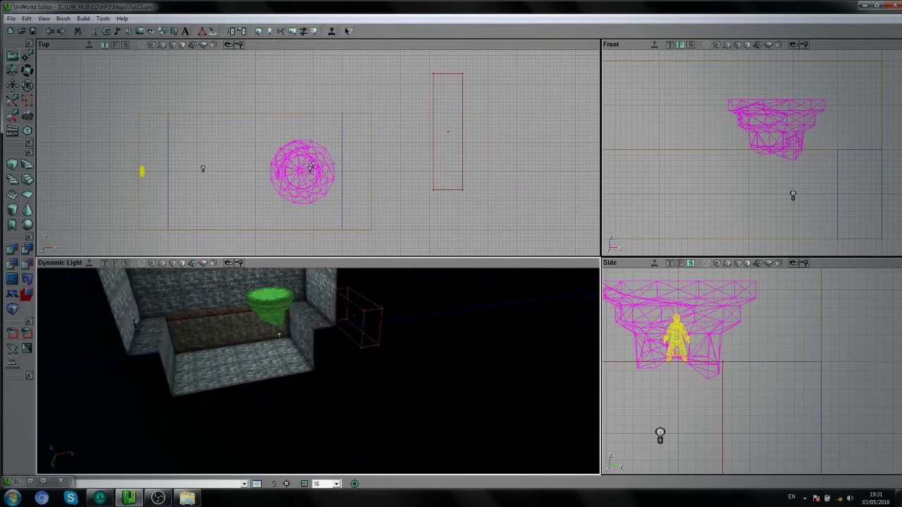
right_click_drag(295, 373, 294, 352)
left_click_drag(294, 353, 295, 345)
left_click_drag(287, 407, 286, 391)
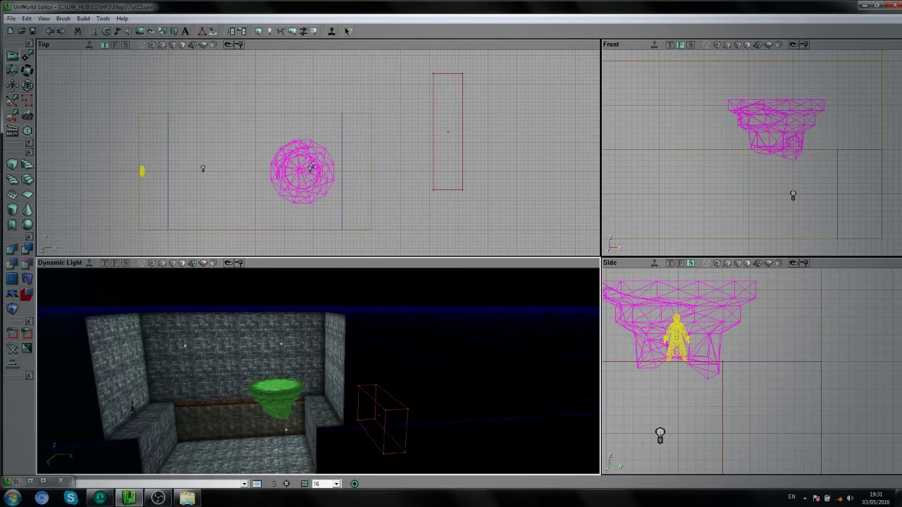
left_click(248, 198)
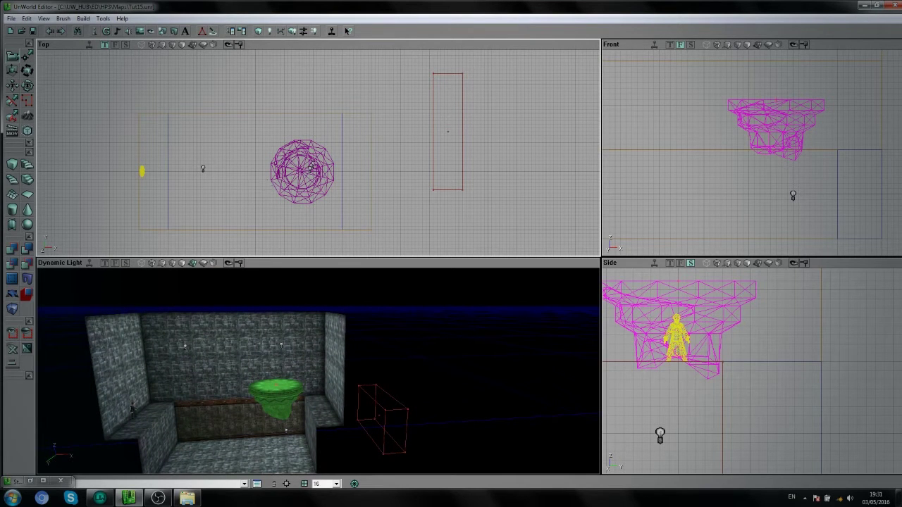
left_click(312, 166)
right_click(273, 181)
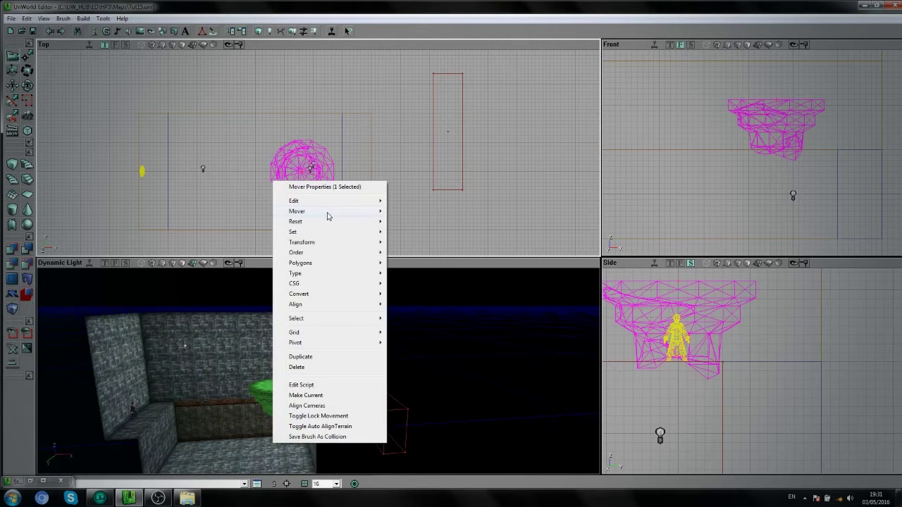
mouse_move(327, 216)
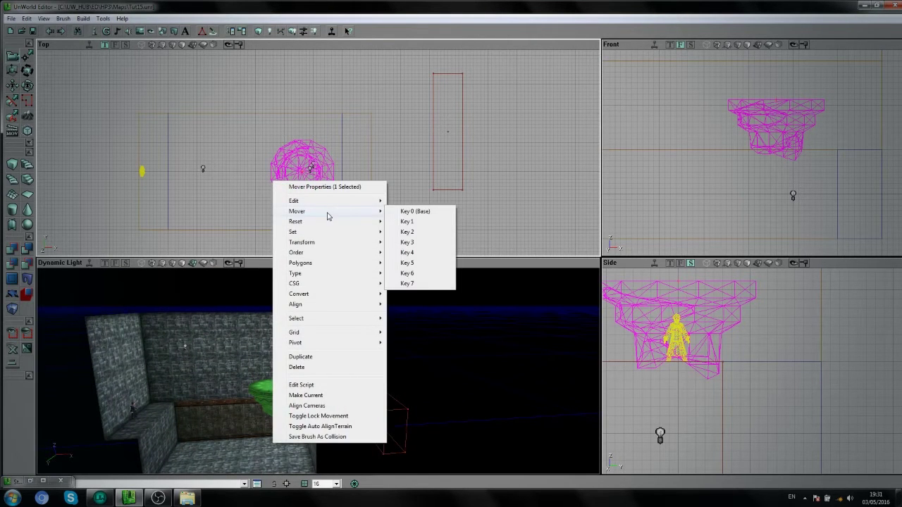
left_click(409, 222)
scroll(311, 166, "up", 2)
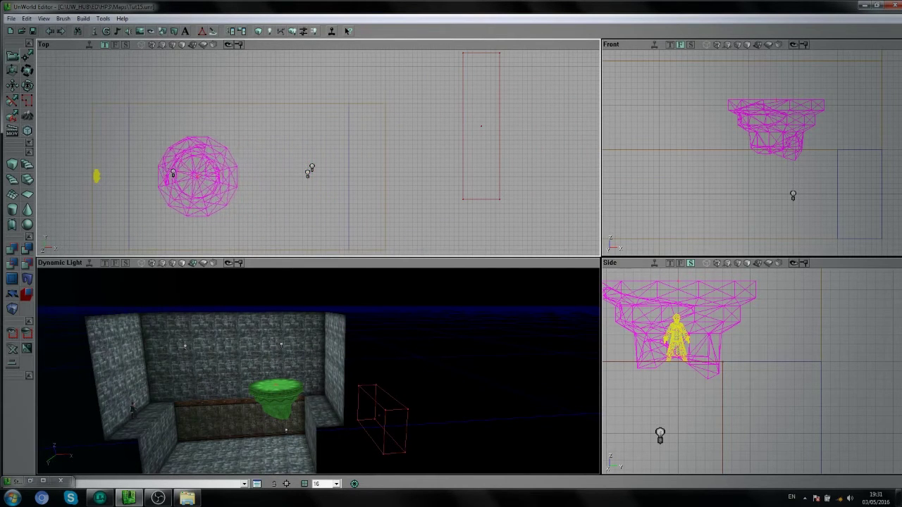
left_click_drag(330, 184, 220, 184, "ctrl")
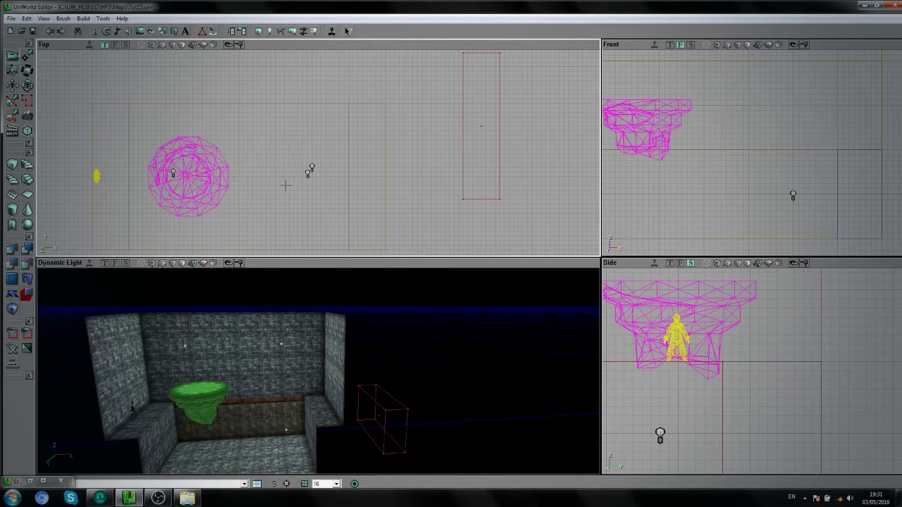
Step: Return the platform mover to Key 0 (Base) and rebuild the map's lighting
right_click(221, 174)
mouse_move(252, 205)
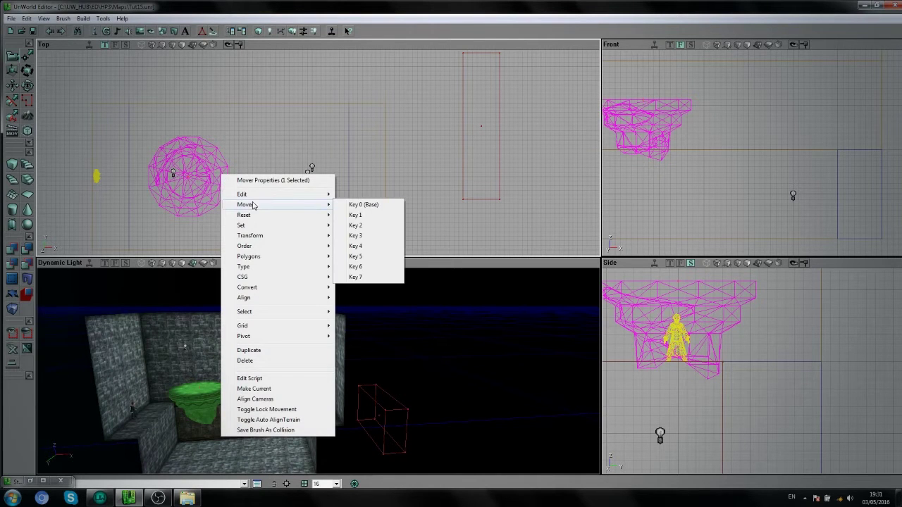
left_click(366, 205)
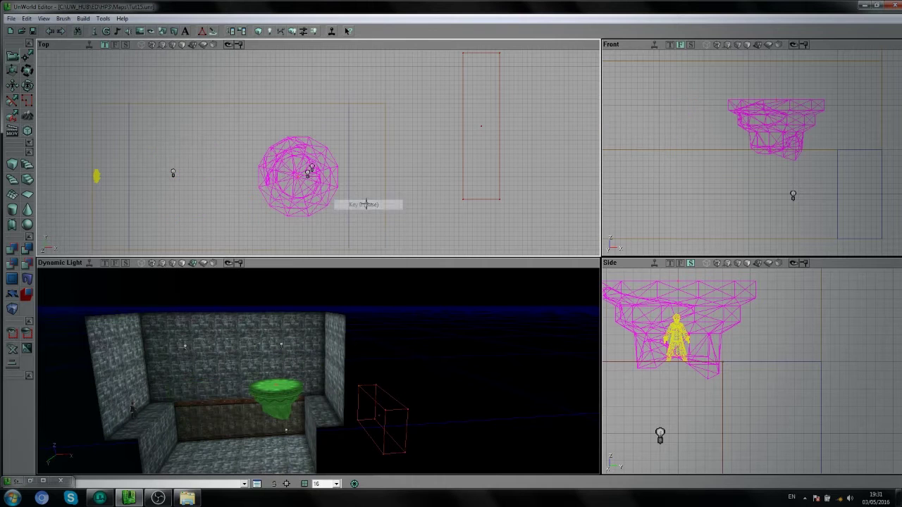
left_click_drag(318, 371, 310, 384)
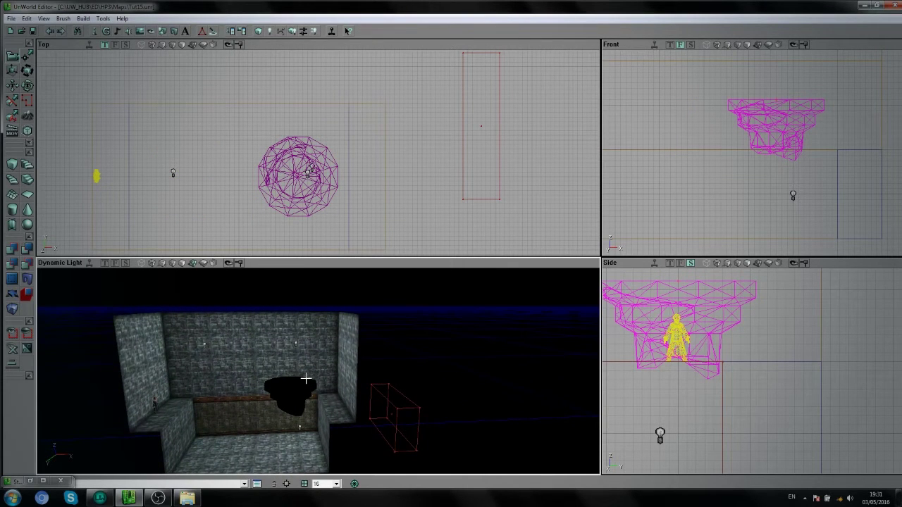
left_click(293, 32)
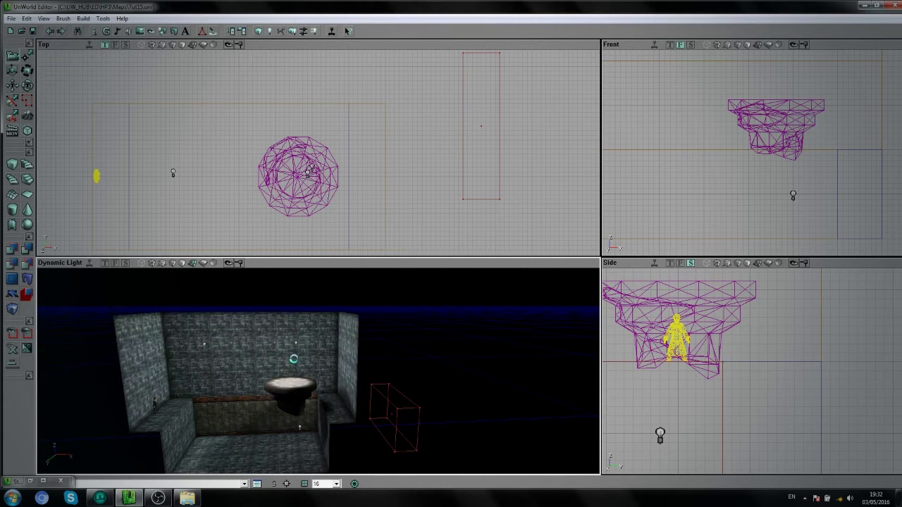
Step: Set the platform mover's bIsMountable property to True and rebuild the map's lighting
mouse_move(302, 352)
left_mouse_down()
mouse_move(306, 285)
mouse_move(300, 320)
mouse_move(308, 340)
left_mouse_up()
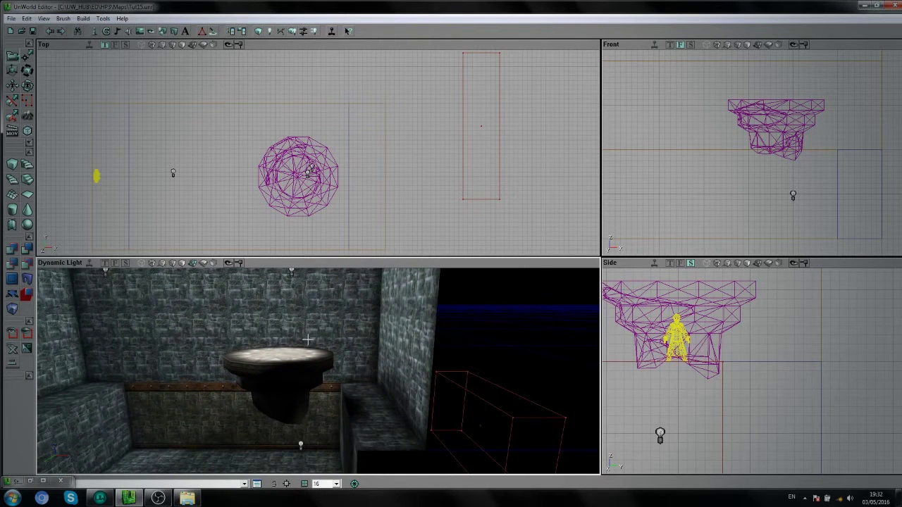
double_click(289, 360)
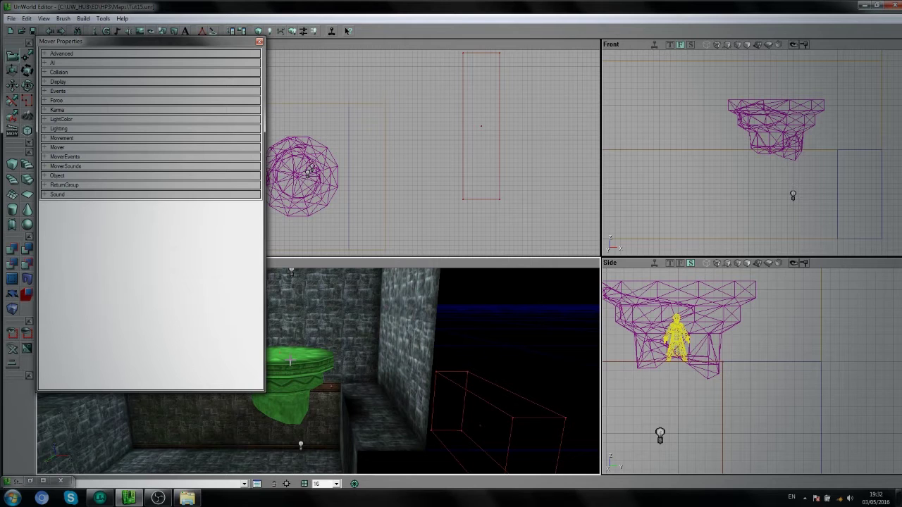
left_click(73, 55)
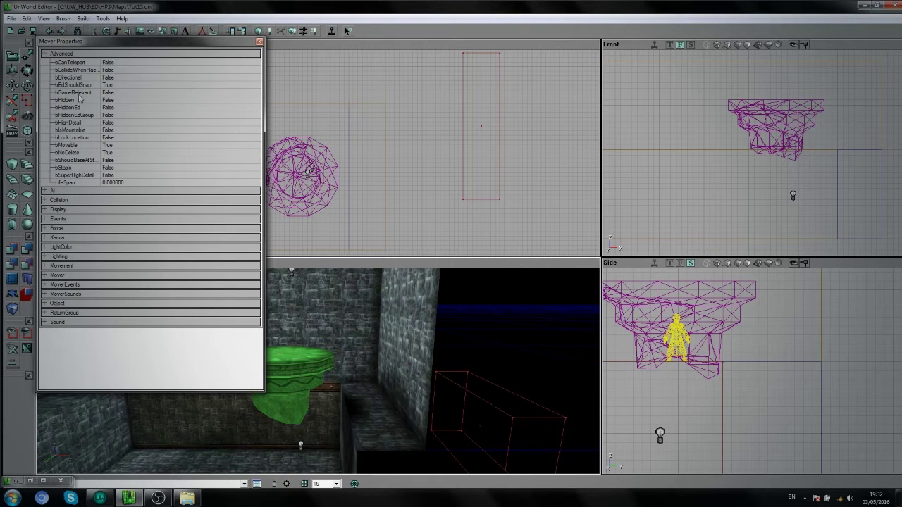
double_click(113, 133)
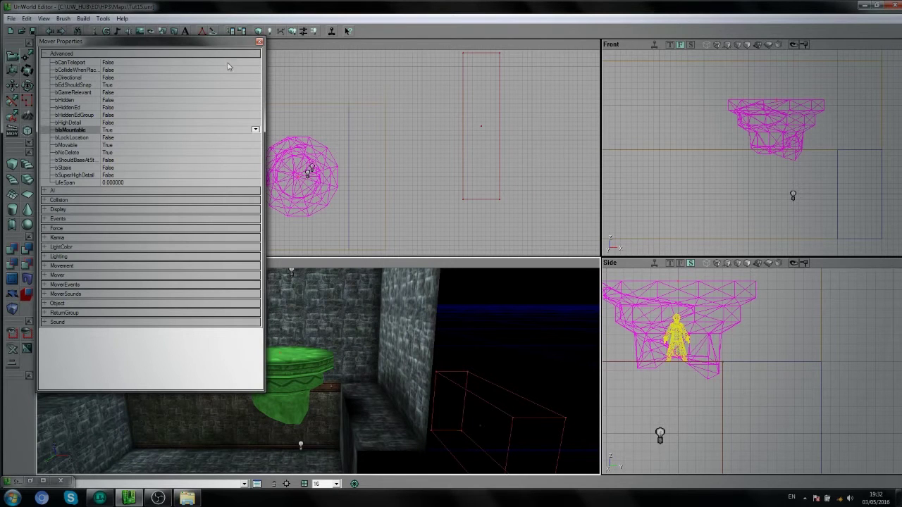
left_click(258, 43)
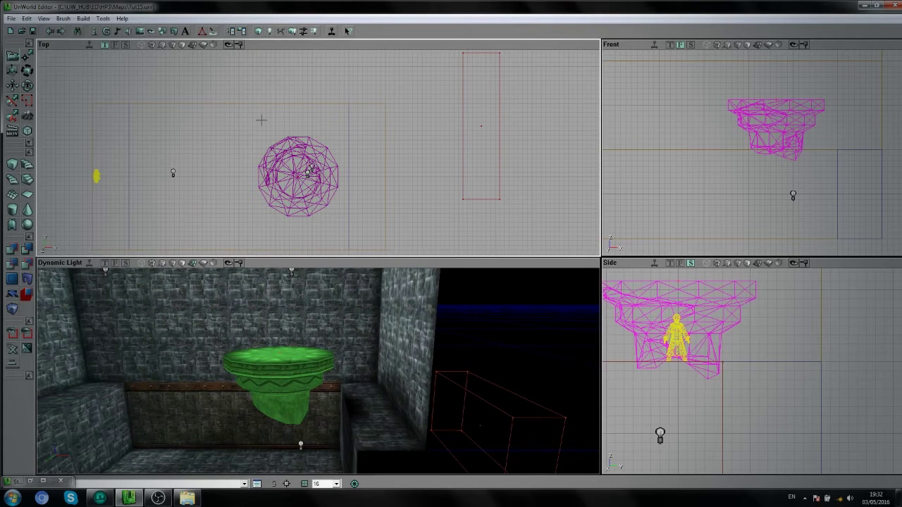
left_click(293, 31)
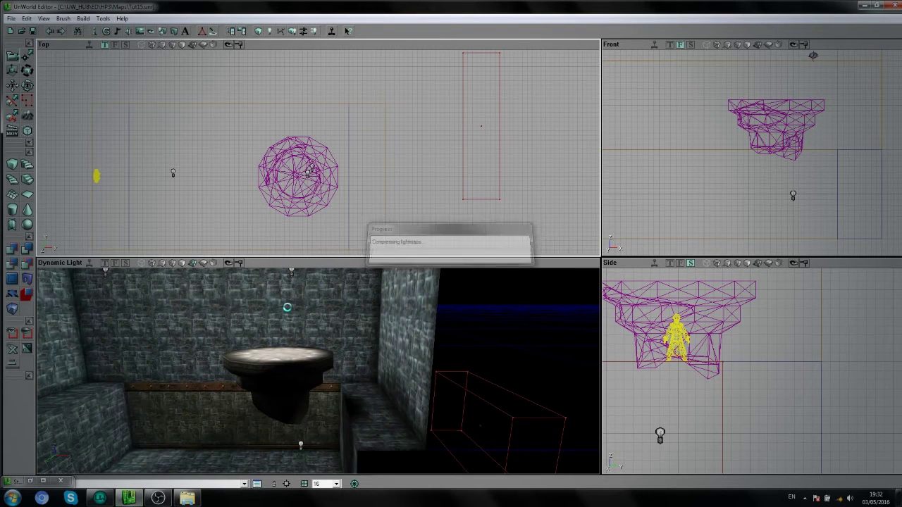
Step: Set the platform mover's InitialState to TriggerPound in its Object properties
left_click_drag(292, 306, 292, 363)
left_click_drag(287, 328, 298, 303)
double_click(298, 303)
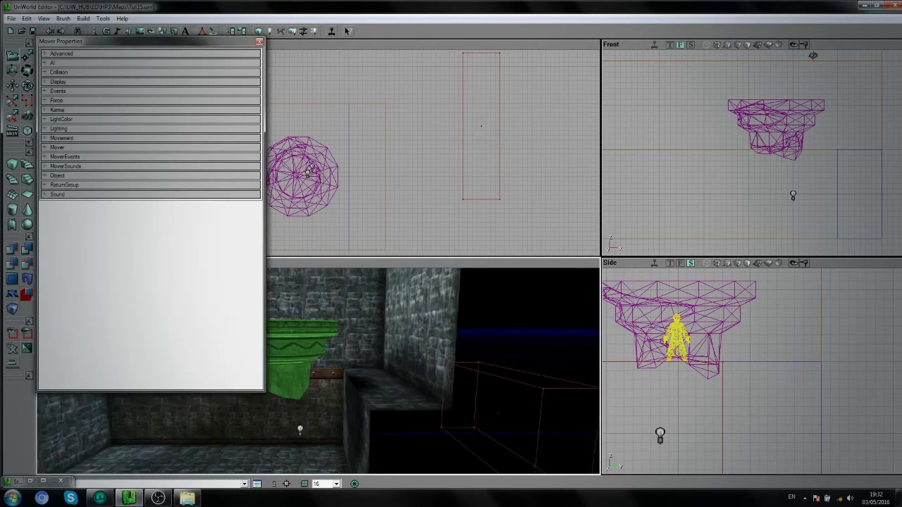
left_click(260, 42)
double_click(273, 365)
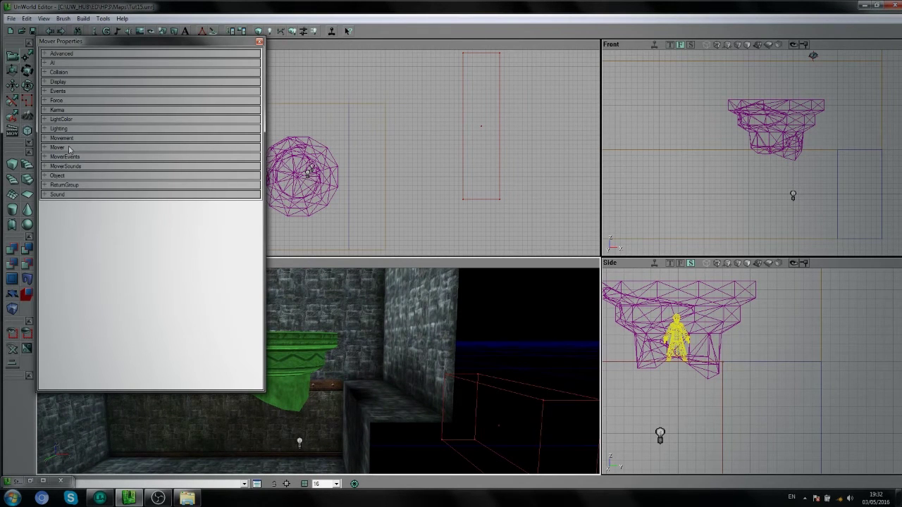
left_click(57, 175)
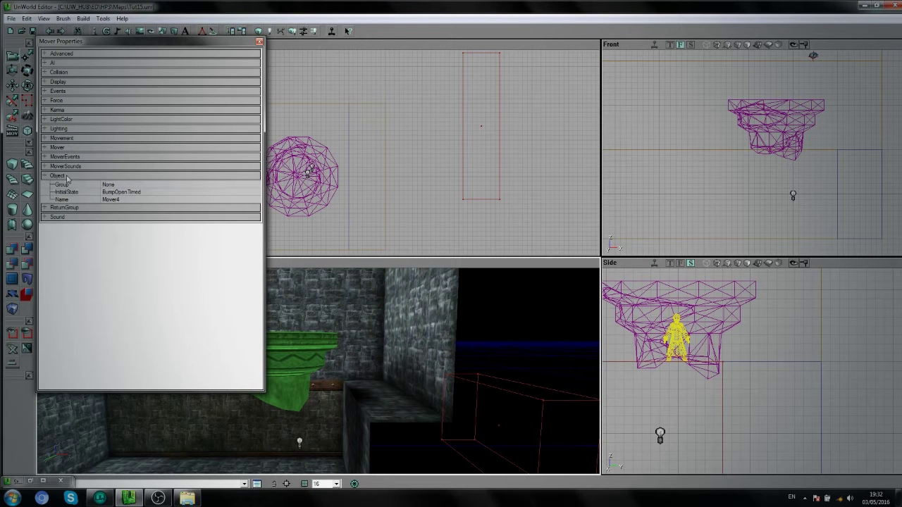
left_click(154, 192)
left_click(255, 192)
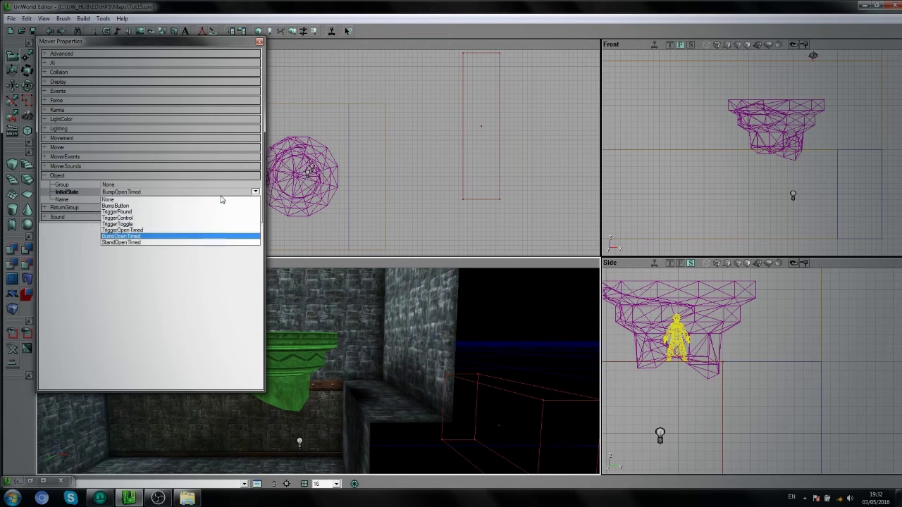
left_click(134, 213)
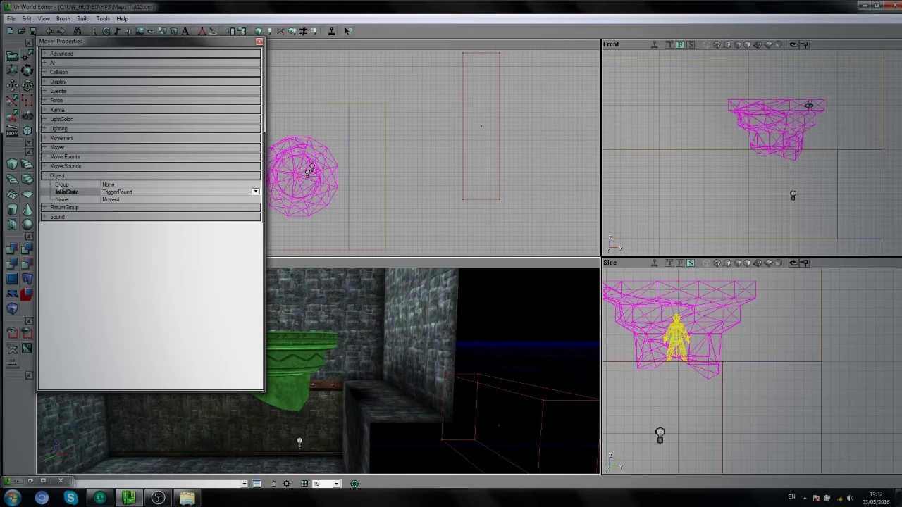
left_click(55, 176)
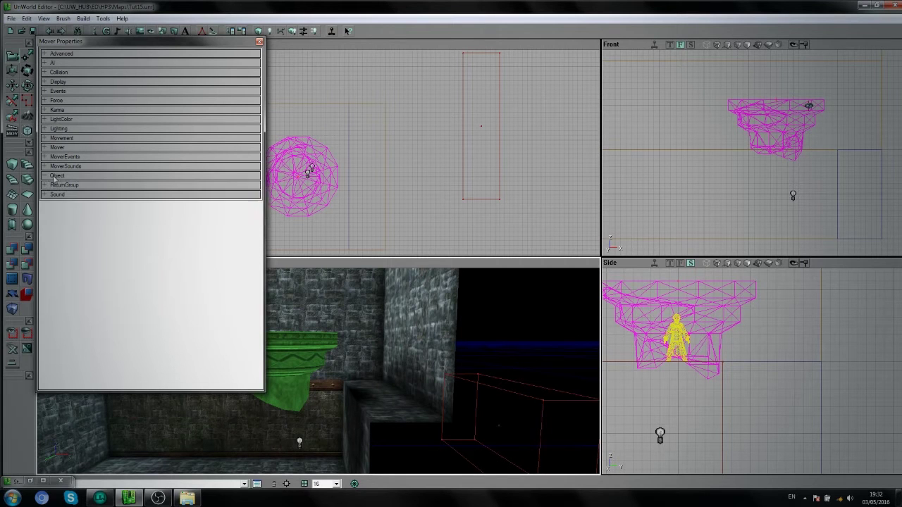
Step: Set the platform mover's Tag to Platform1 in its Events properties
left_click(65, 92)
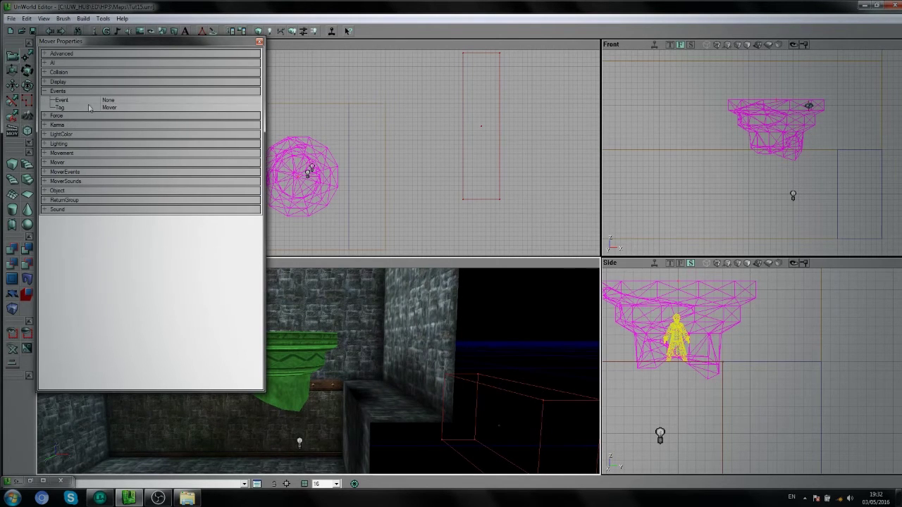
left_click(121, 108)
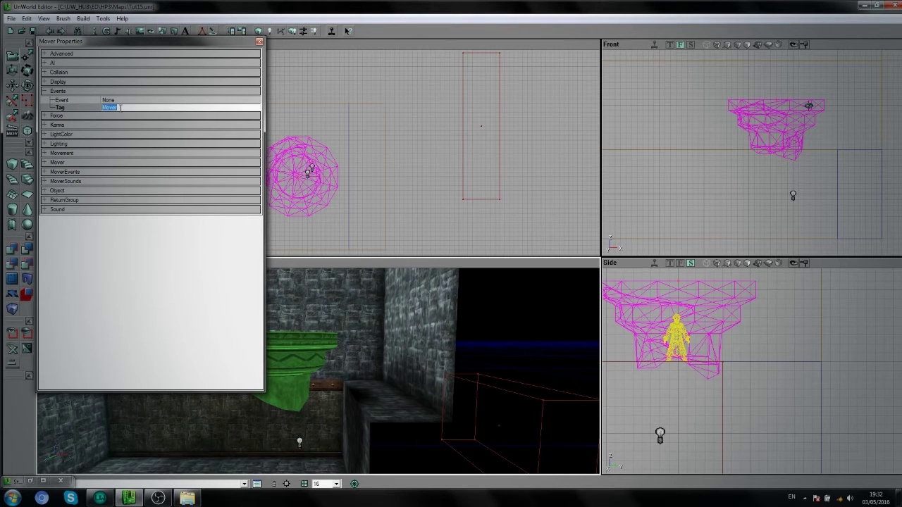
type("F")
left_click(121, 103)
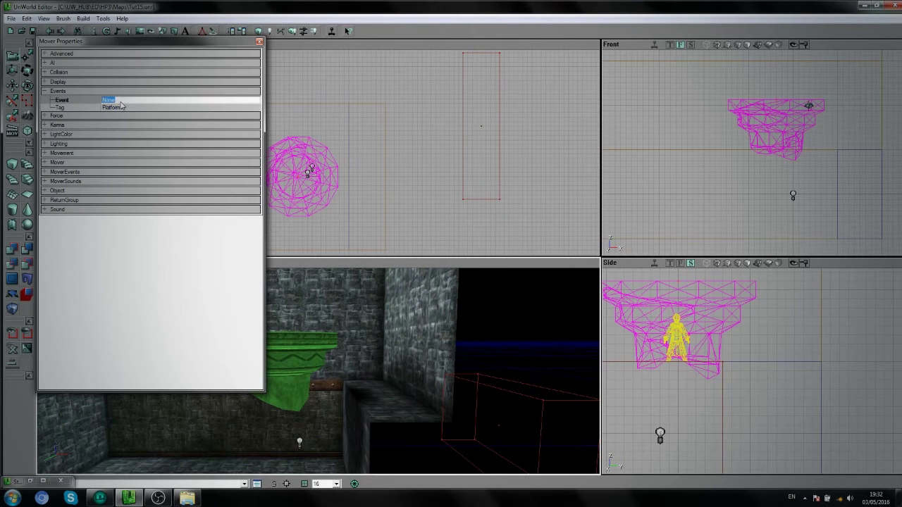
Step: Set the platform mover's encroach type to ME_IgnoreWhenEncroach
left_click(67, 164)
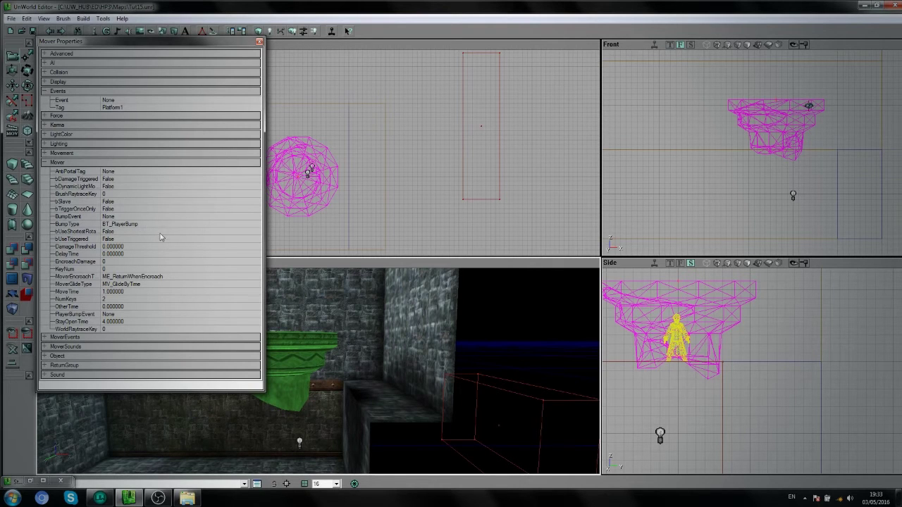
left_click(195, 277)
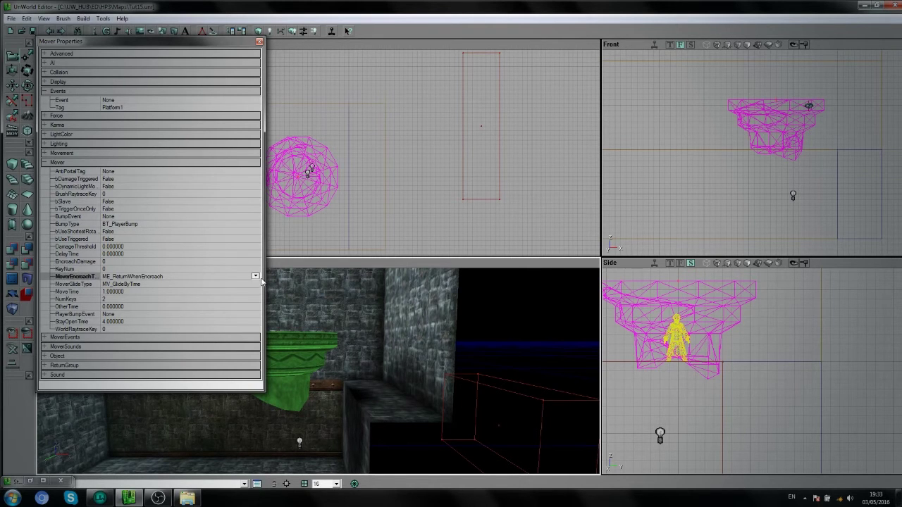
left_click(255, 277)
left_click(167, 303)
Step: Set the platform mover's StayOpenTime to 1 and MoveTime to 5, and close its properties
left_click(114, 322)
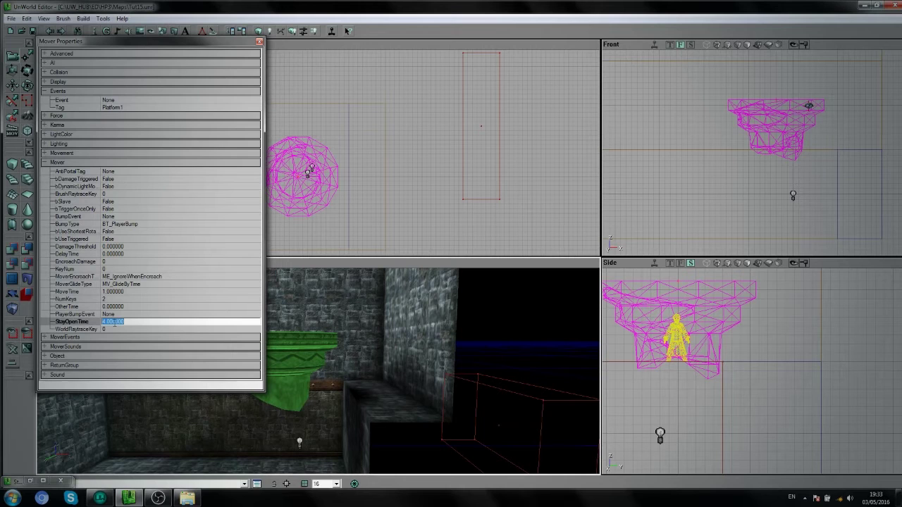
type("1")
left_click(129, 291)
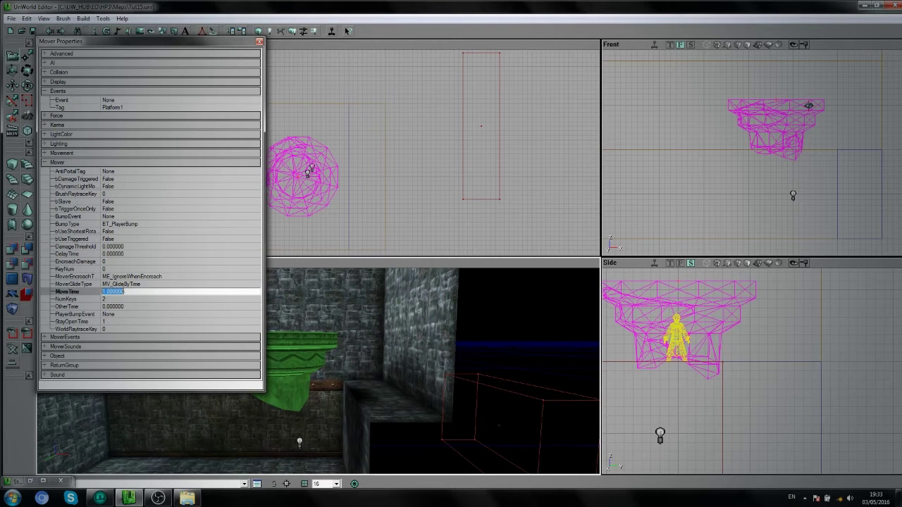
left_click(129, 299)
type("5")
left_click(260, 41)
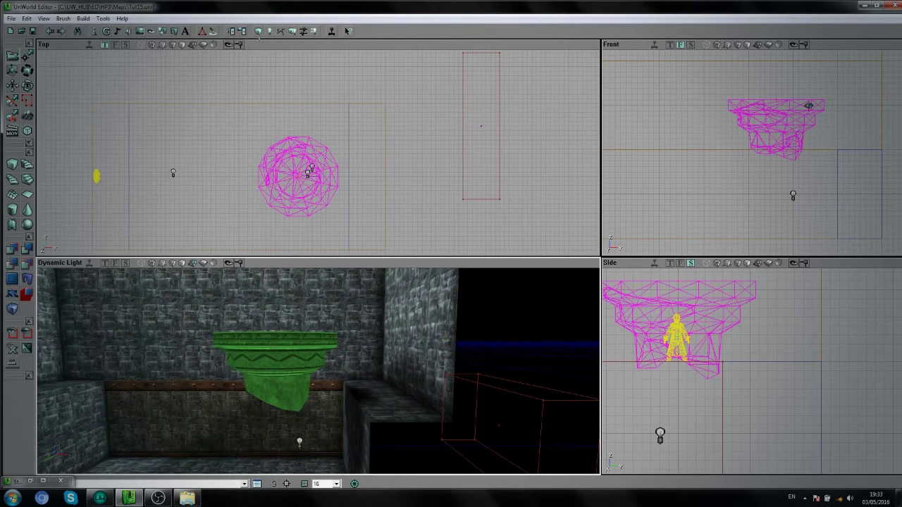
Step: Add a Trigger on the ledge floor just in front of the character
right_click_drag(257, 341, 231, 335)
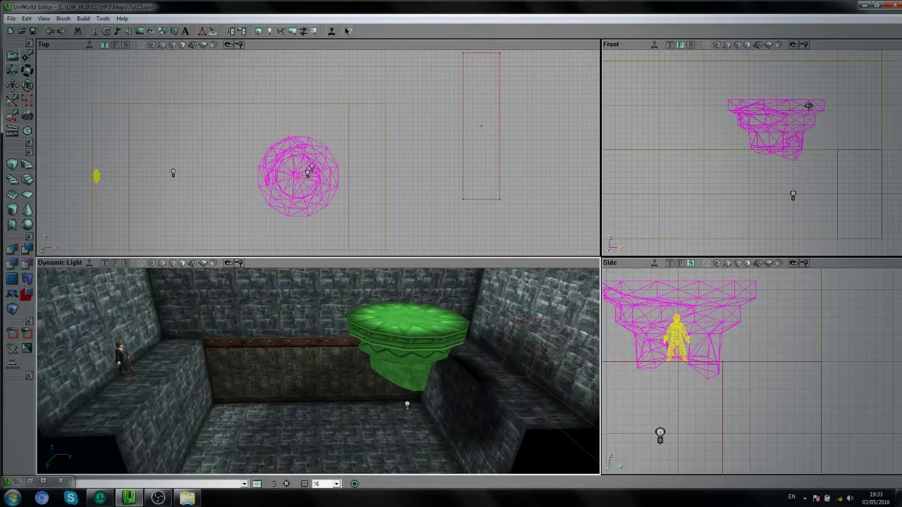
left_click_drag(251, 358, 250, 358)
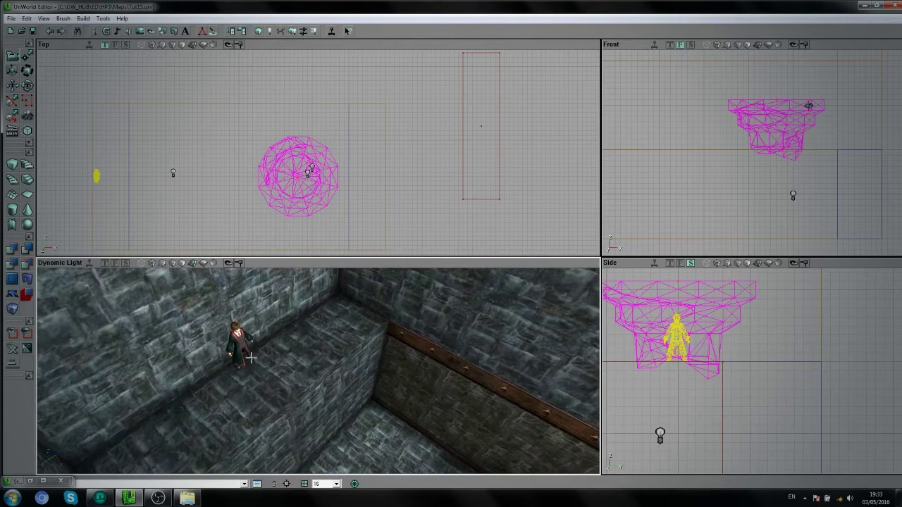
left_click_drag(255, 399, 256, 399)
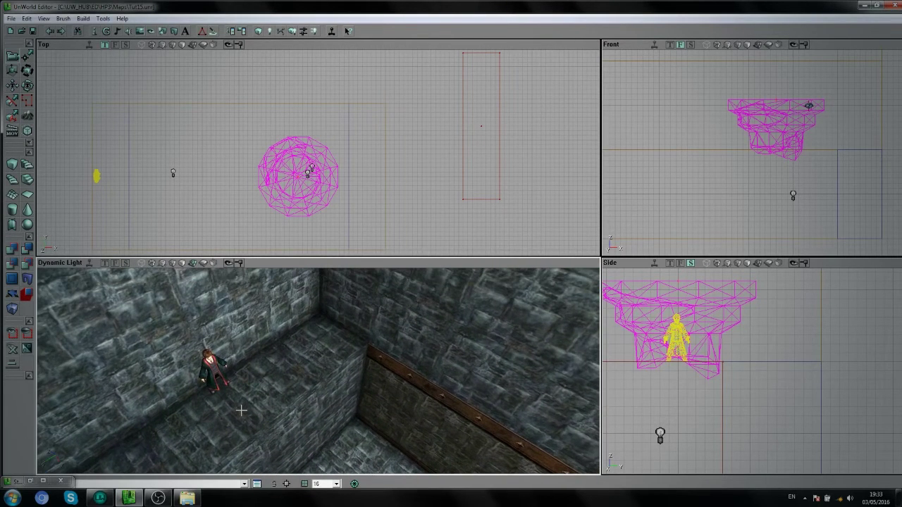
right_click(241, 410)
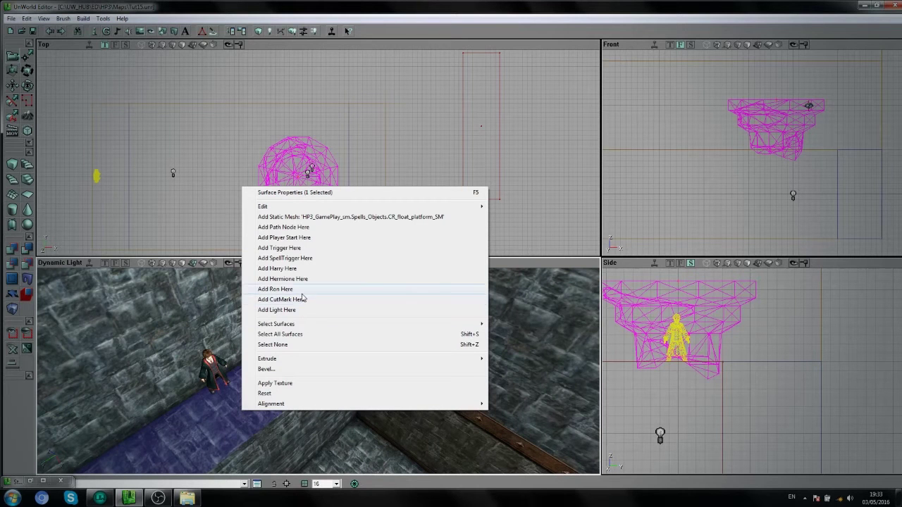
left_click(295, 248)
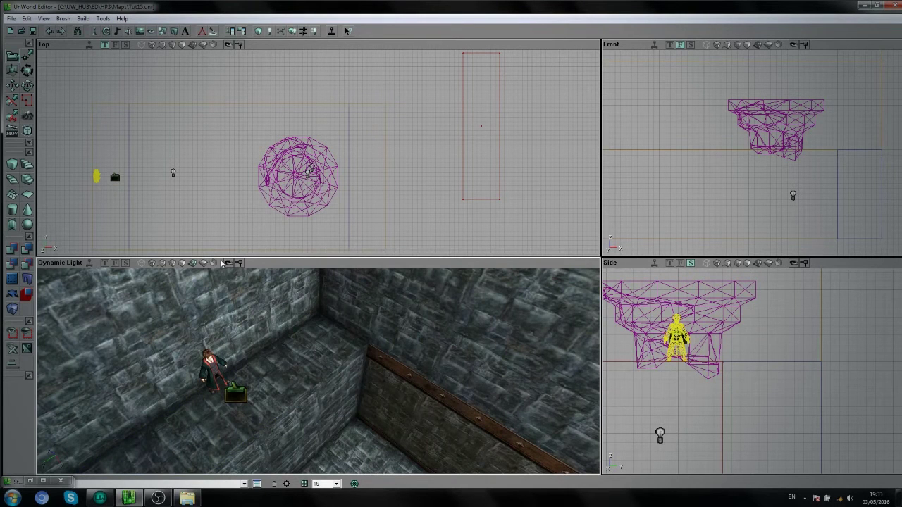
Step: Look up the platform mover's Tag in its Events properties for use with the trigger
left_click_drag(249, 393, 248, 392)
right_click_drag(249, 393, 249, 393)
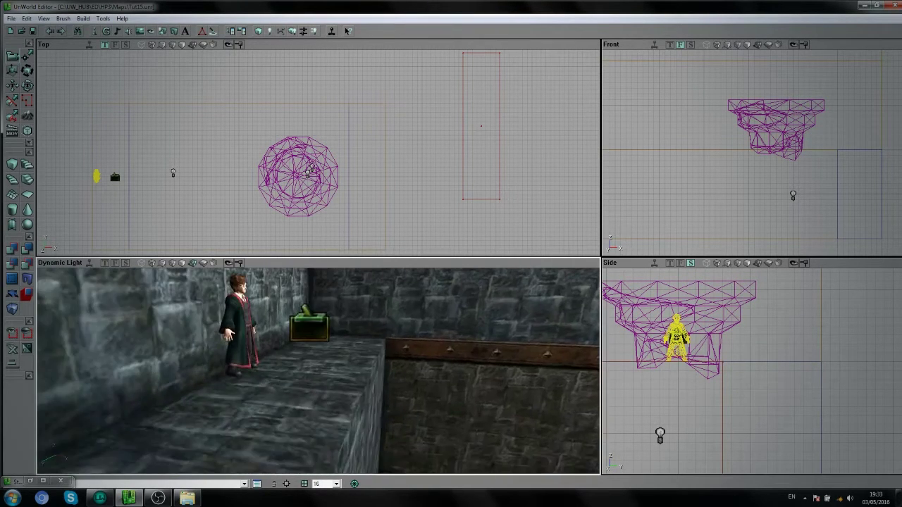
left_click_drag(281, 363, 281, 363)
mouse_move(135, 186)
left_mouse_down()
mouse_move(129, 204)
mouse_move(135, 186)
left_mouse_up()
right_click_drag(334, 351, 333, 352)
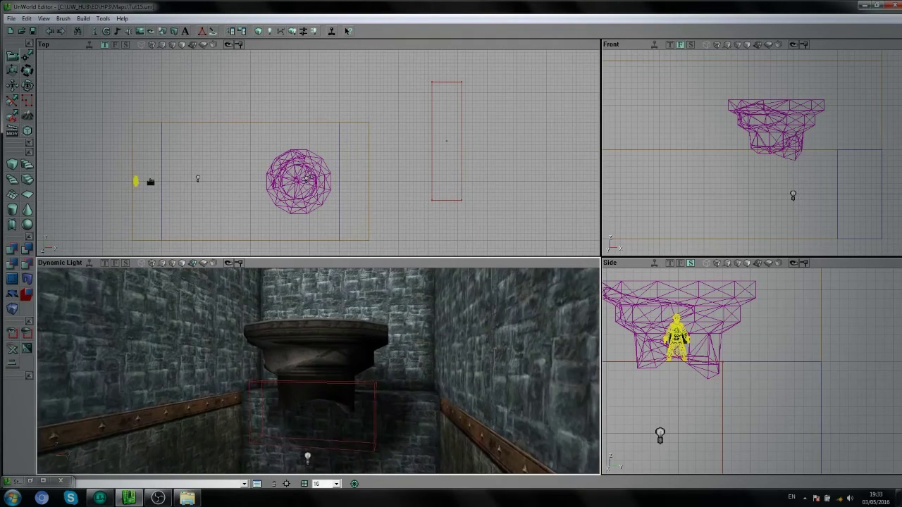
left_click_drag(317, 371, 318, 371)
double_click(323, 318)
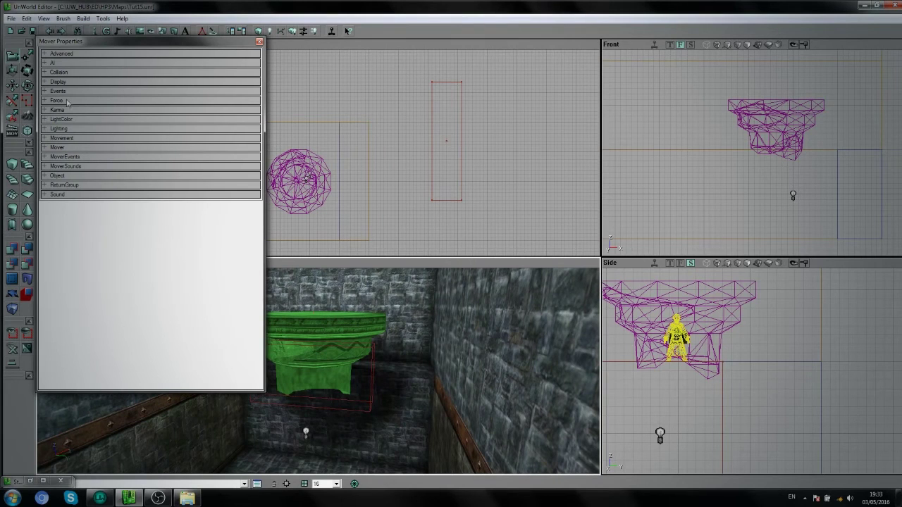
left_click(67, 92)
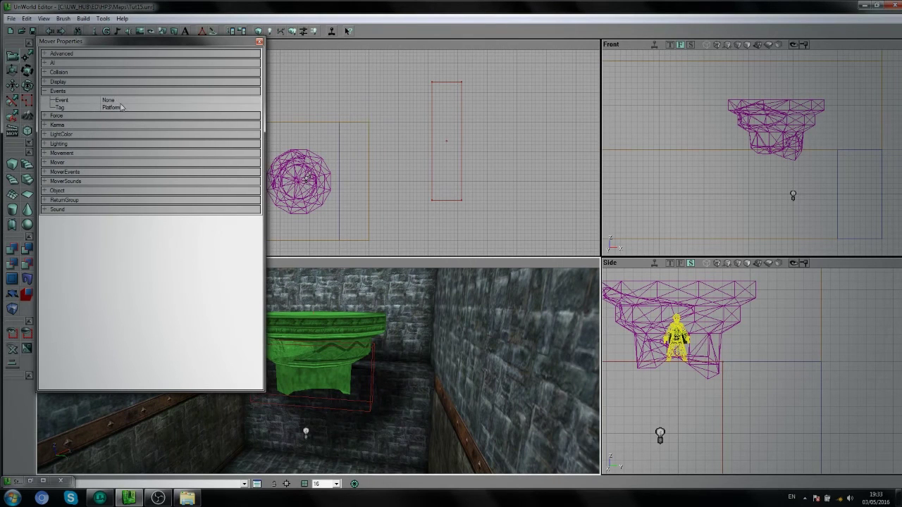
left_click(121, 107)
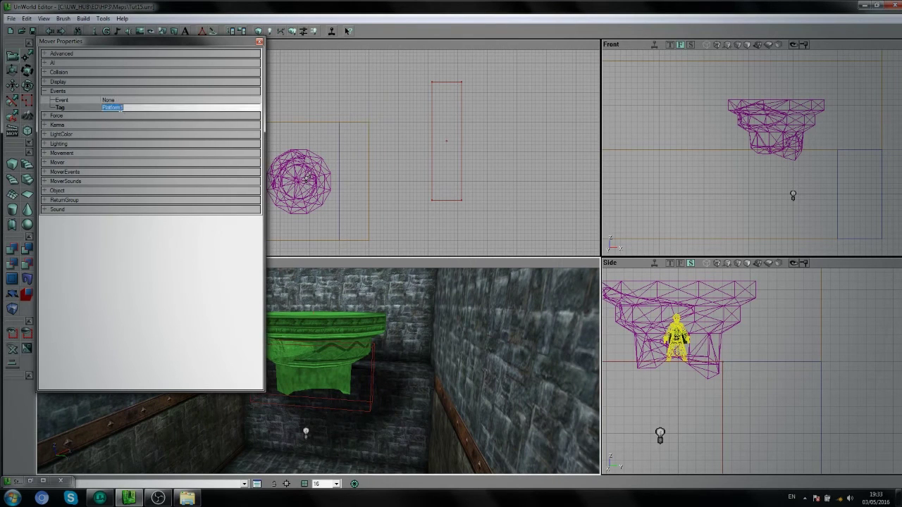
left_click(260, 41)
Step: Set the Event of the trigger beside the character to Platform1
right_click_drag(341, 391, 178, 466)
double_click(303, 369)
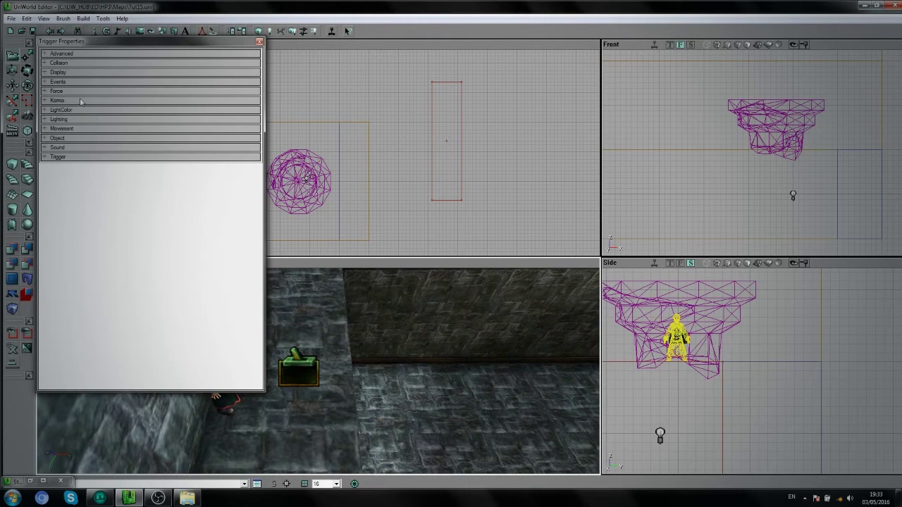
left_click(66, 83)
left_click(121, 91)
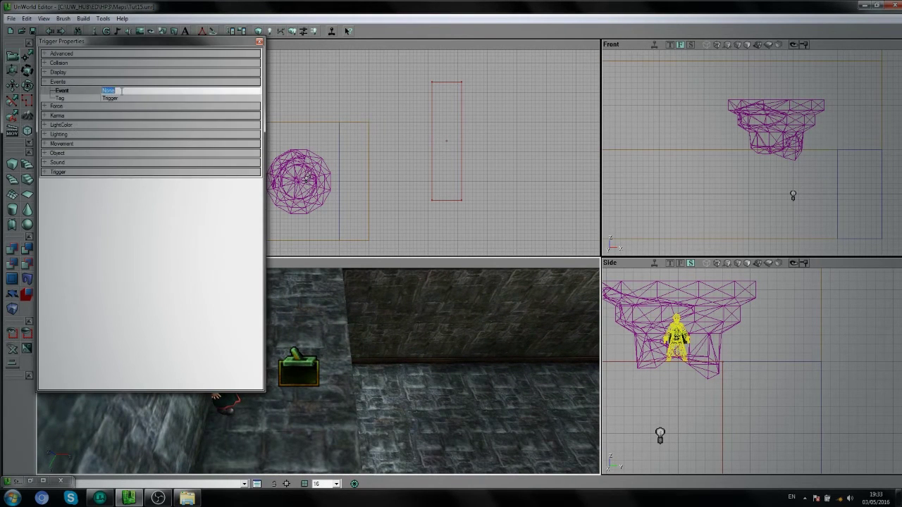
type("Platform1")
Step: Set the trigger's bTriggerOnceOnly to True and dismiss the Windows prompt, keeping the current color scheme without further reminders
left_click(83, 172)
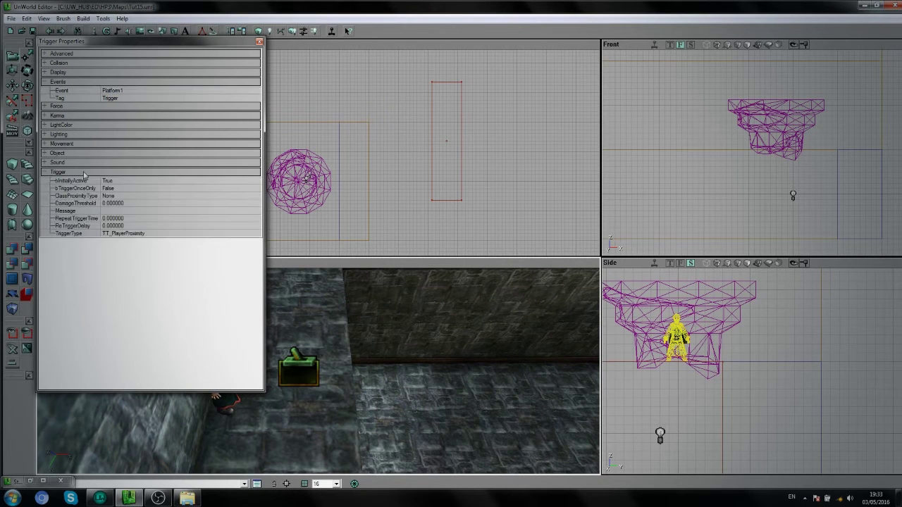
double_click(117, 189)
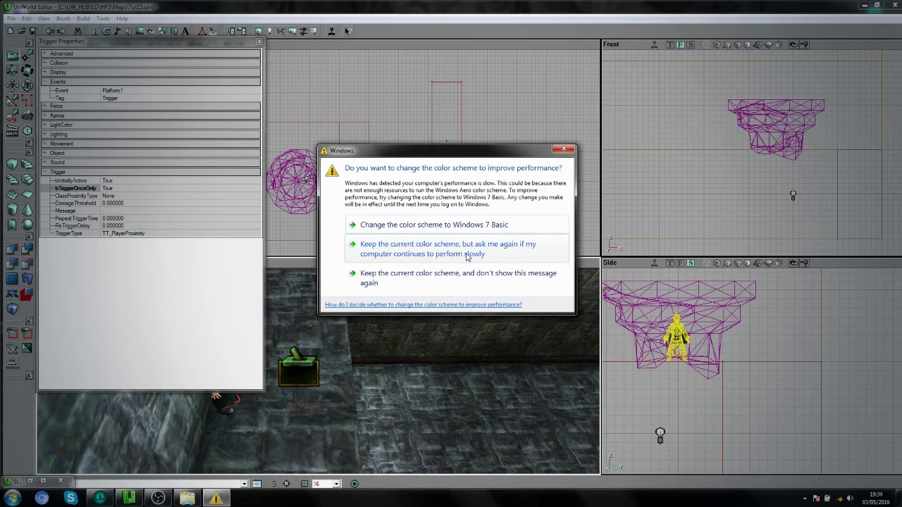
left_click(451, 282)
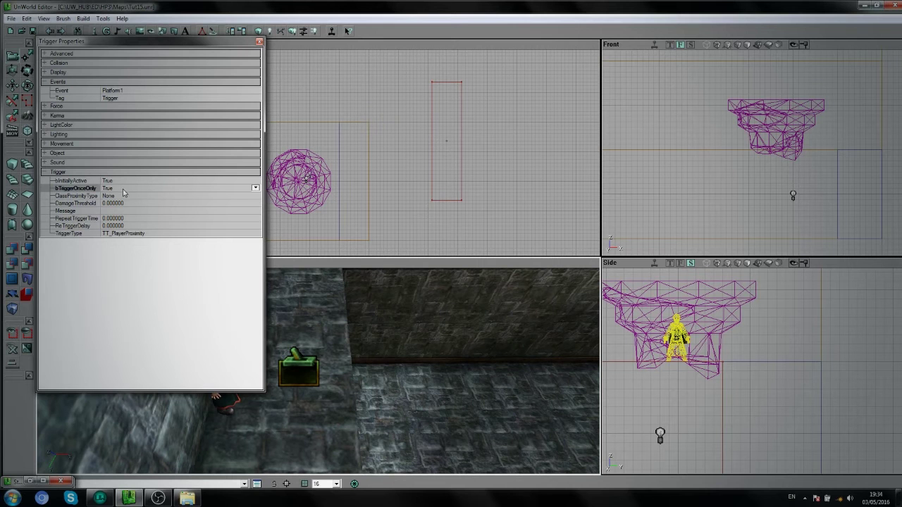
Step: Close the trigger's properties and rebuild the map with the finished platform and trigger setup
left_click(258, 42)
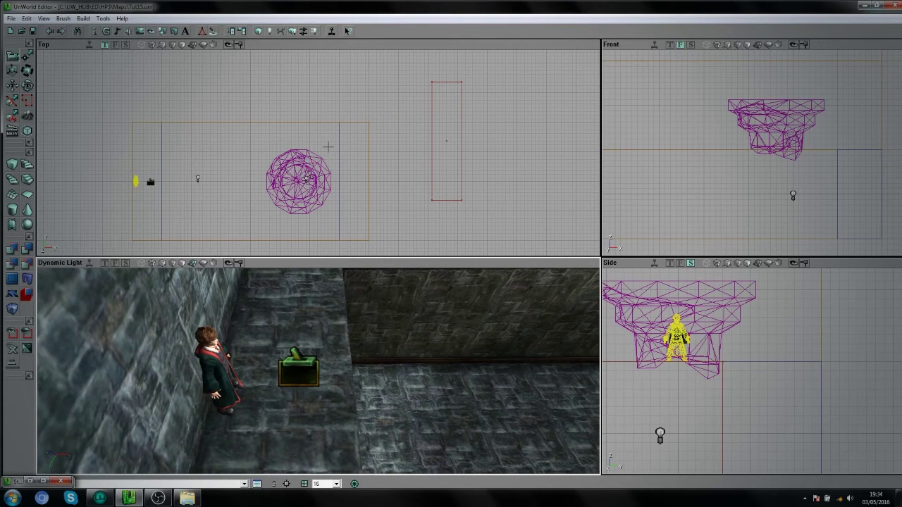
right_click_drag(495, 425, 568, 390)
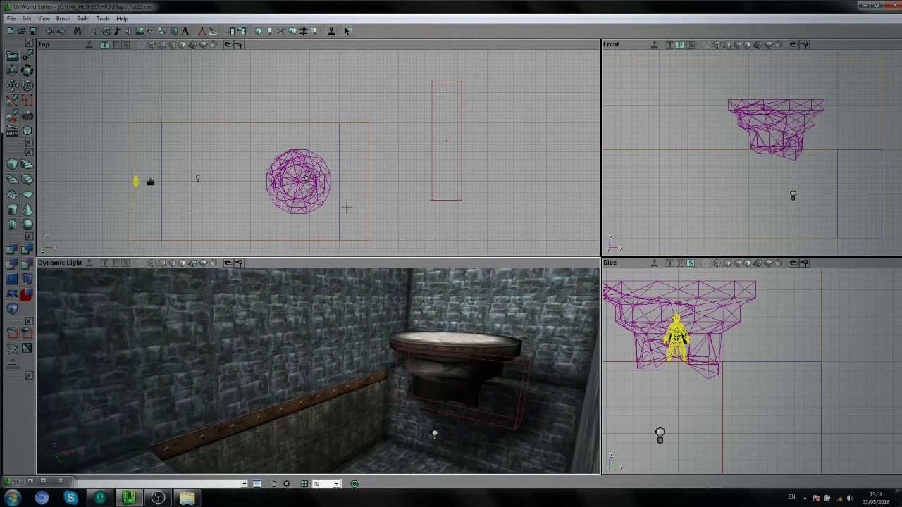
left_click(294, 31)
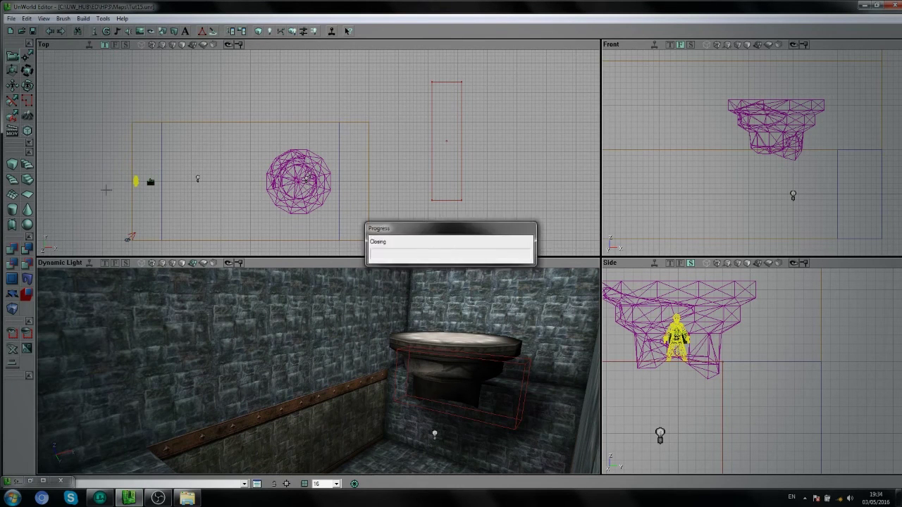
Step: Switch to UnWorld HUB, minimize the editor, and launch the game with the Tut15.unr map
left_click(99, 498)
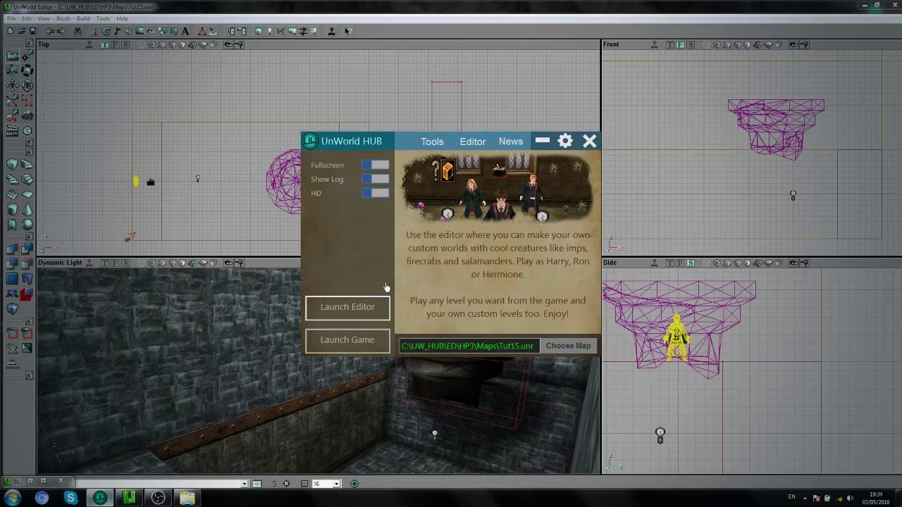
left_click(865, 5)
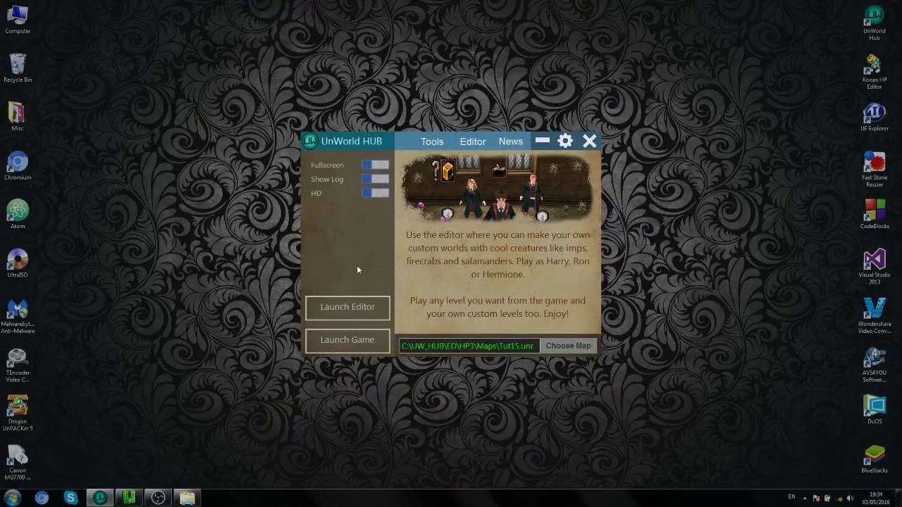
left_click(367, 345)
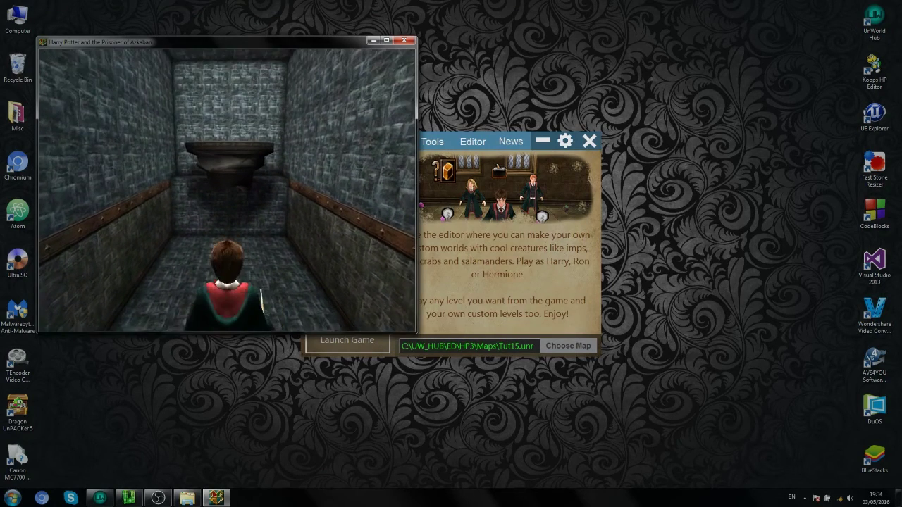
Step: Walk the character forward through the trigger and jump onto the floating platform to test the mover in the game
key("w")
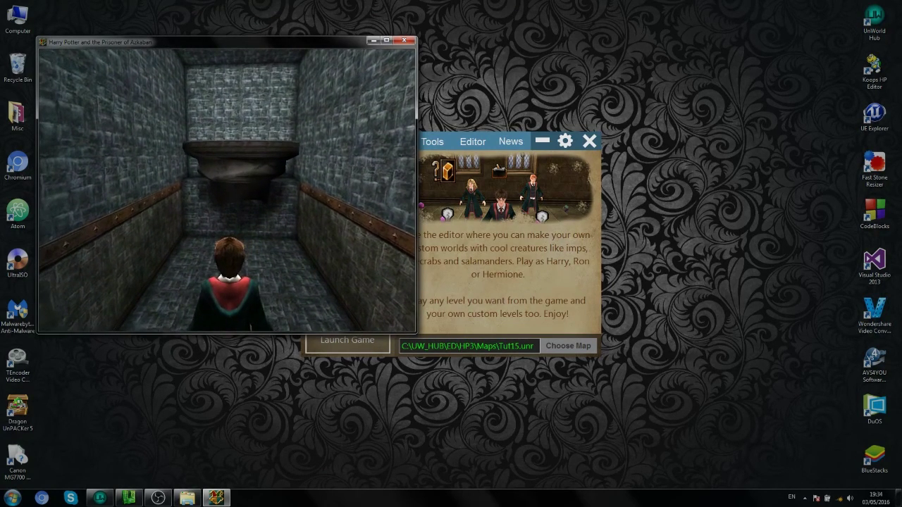
key("space")
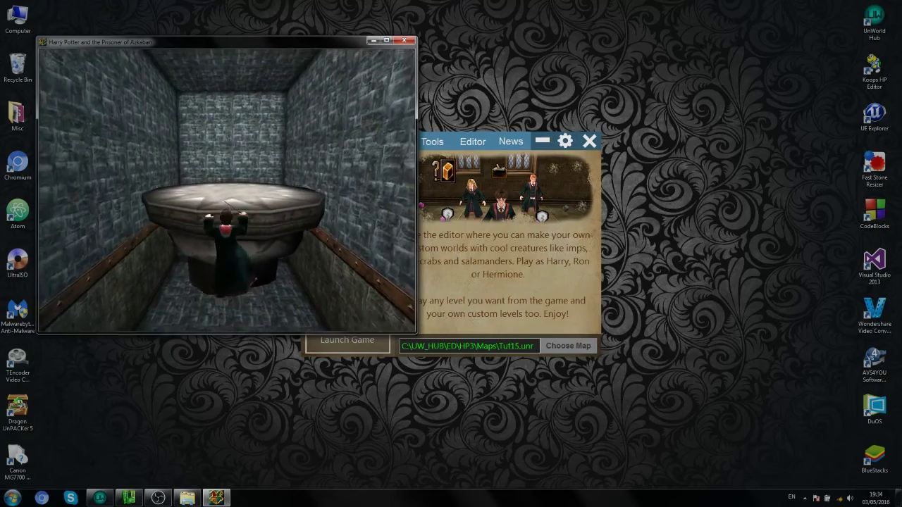